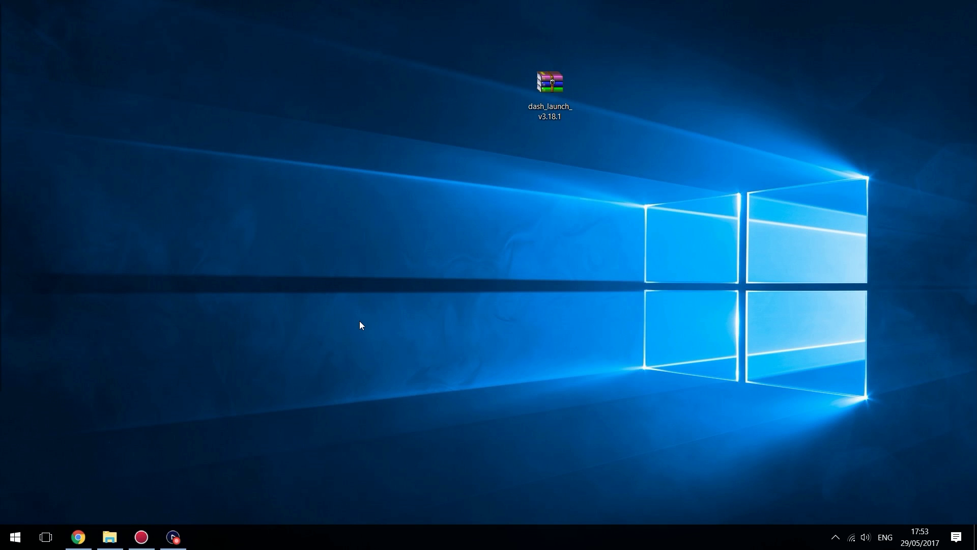
Pick out the dash_launch archive on the desktop and bring up a File Explorer window
{"action": "left_click_drag", "start_coordinate": [457, 159], "coordinate": [614, 89]}
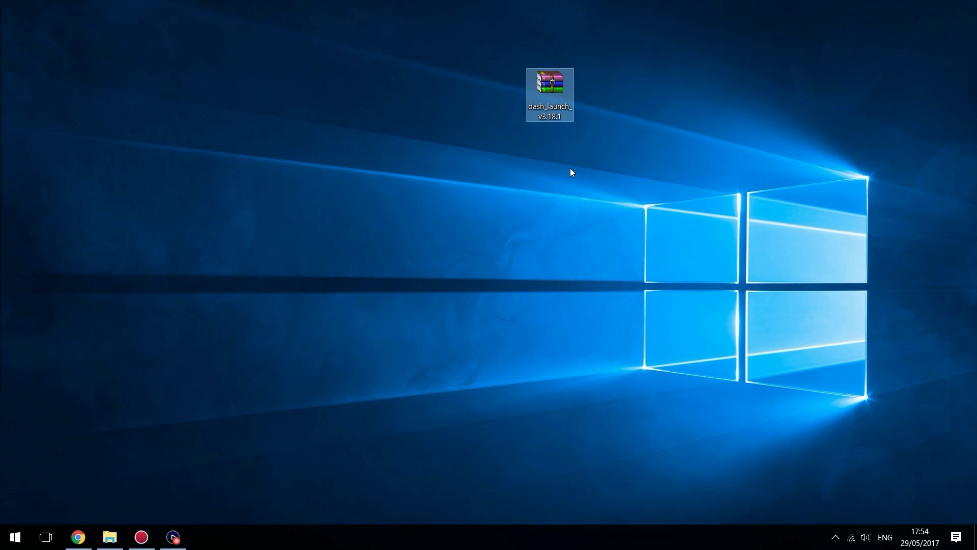
{"action": "left_click_drag", "start_coordinate": [416, 175], "coordinate": [693, 38]}
{"action": "left_click", "coordinate": [108, 536]}
{"action": "left_click_drag", "start_coordinate": [395, 83], "coordinate": [326, 66]}
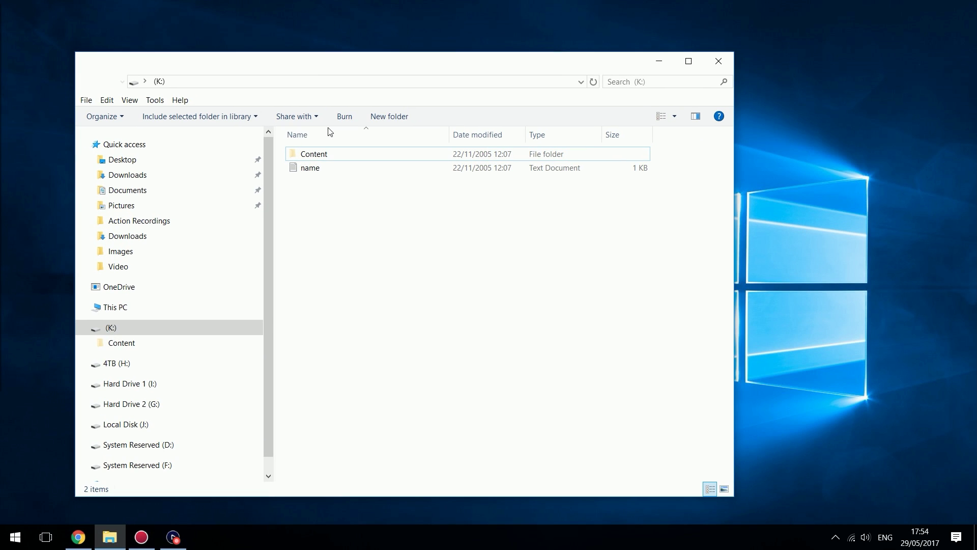
Rename the 58.5 GB (K:) drive in This PC to USB
{"action": "left_click", "coordinate": [137, 328]}
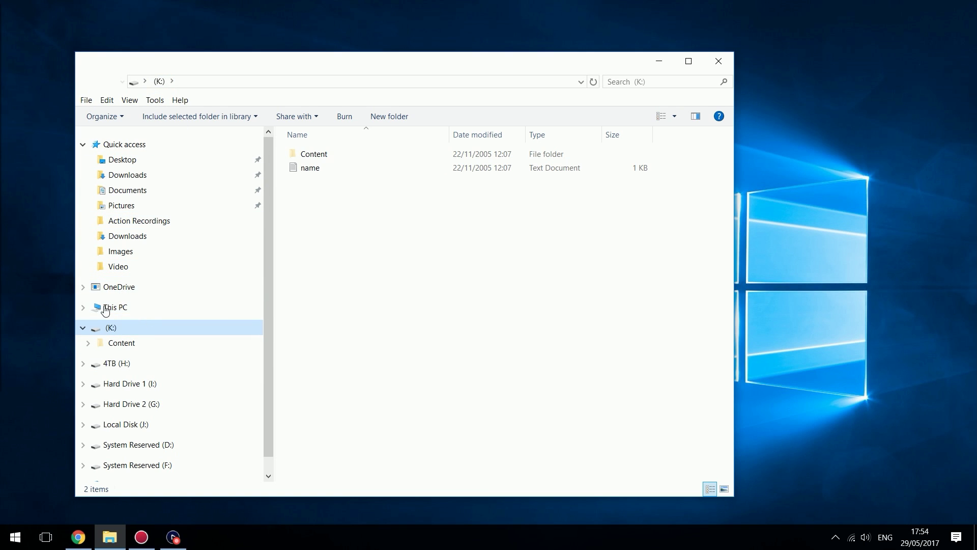
{"action": "left_click", "coordinate": [153, 307]}
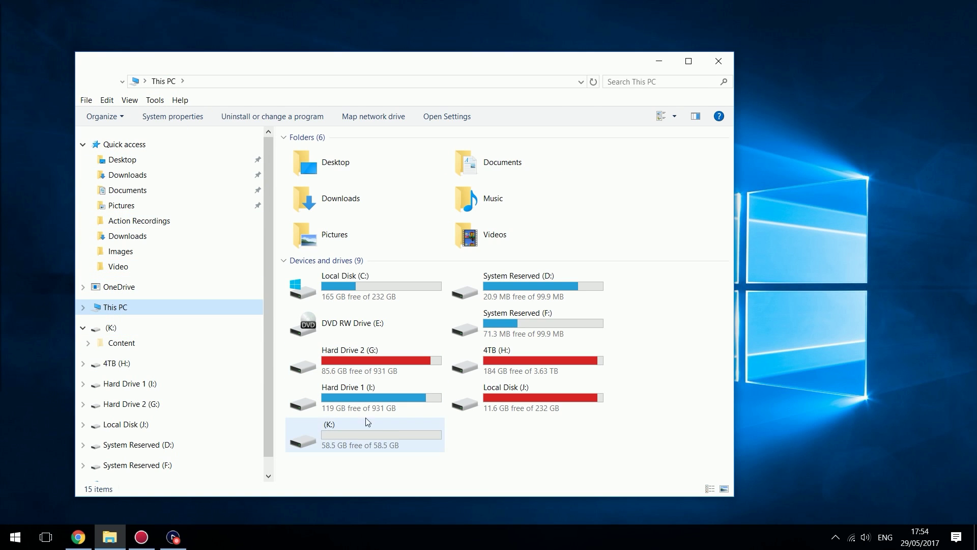
{"action": "left_click", "coordinate": [393, 437]}
{"action": "right_click", "coordinate": [340, 442]}
{"action": "left_click", "coordinate": [382, 413]}
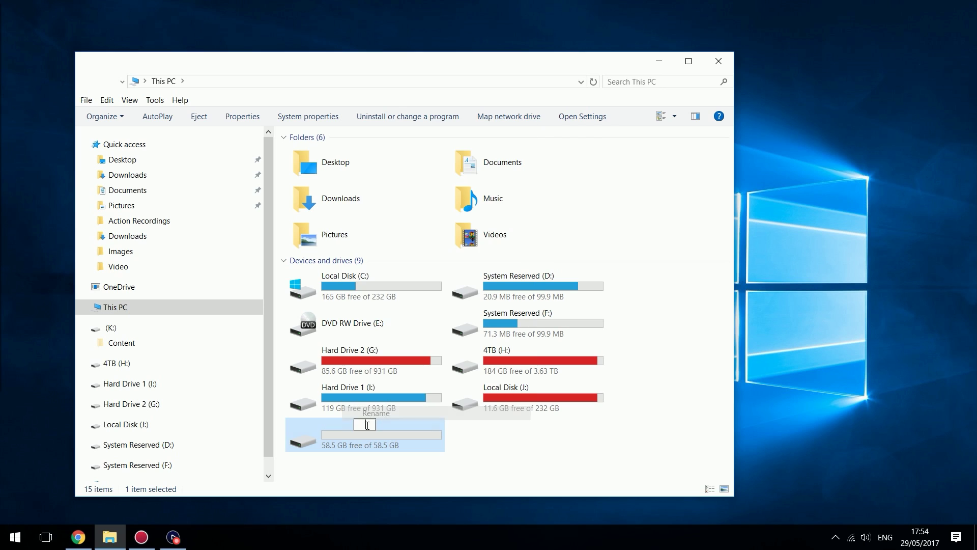
{"action": "type", "text": "USB"}
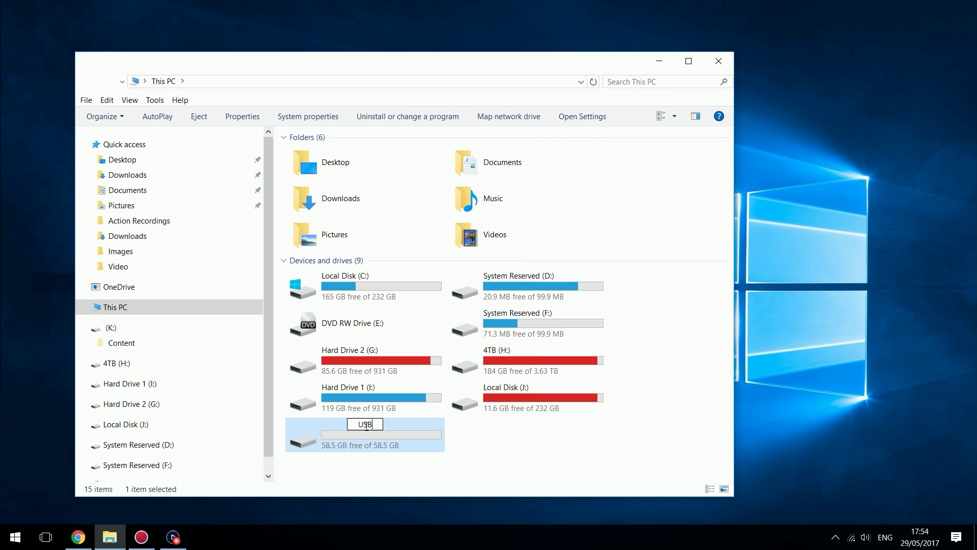
{"action": "left_click", "coordinate": [498, 431]}
{"action": "left_click", "coordinate": [384, 437]}
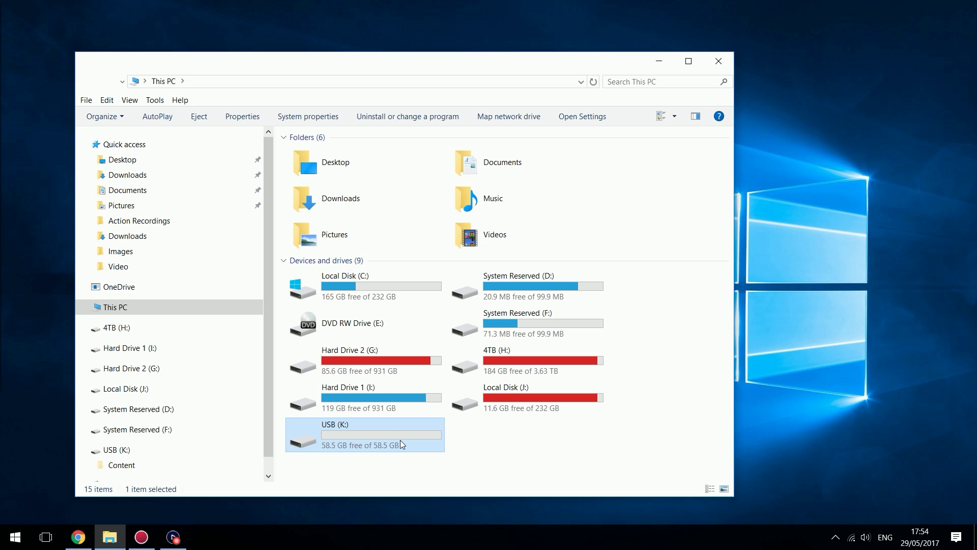
{"action": "right_click", "coordinate": [358, 431]}
{"action": "left_click", "coordinate": [397, 323]}
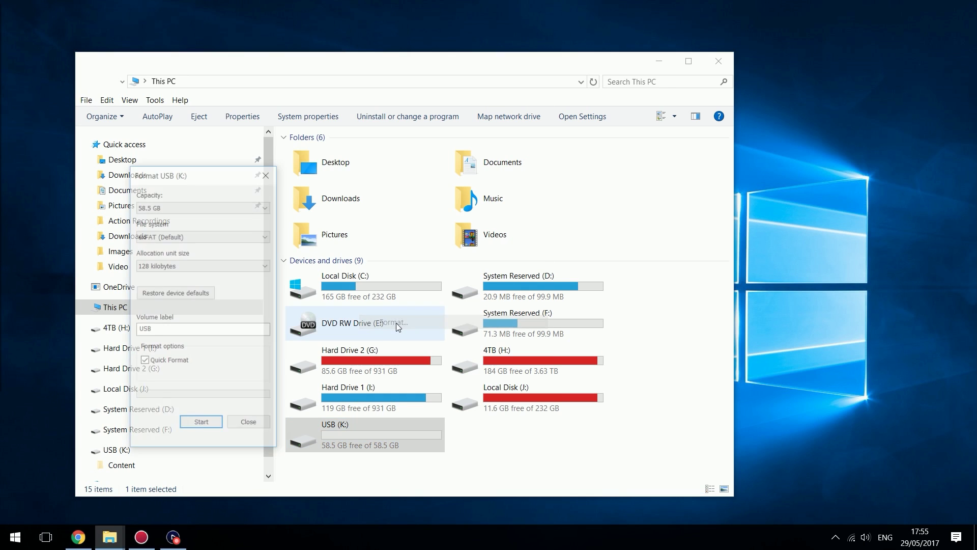
{"action": "left_click", "coordinate": [391, 260]}
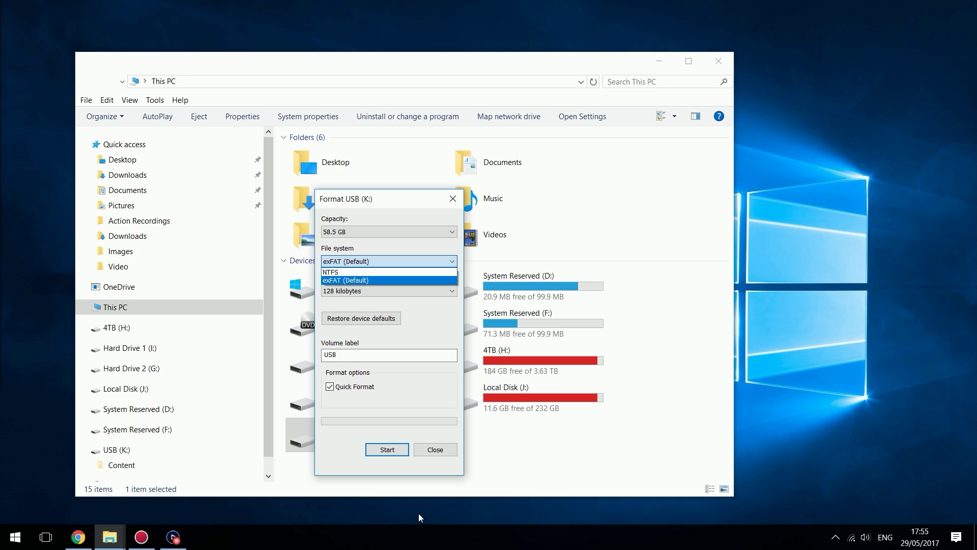
{"action": "left_click", "coordinate": [432, 451]}
{"action": "left_click", "coordinate": [436, 450]}
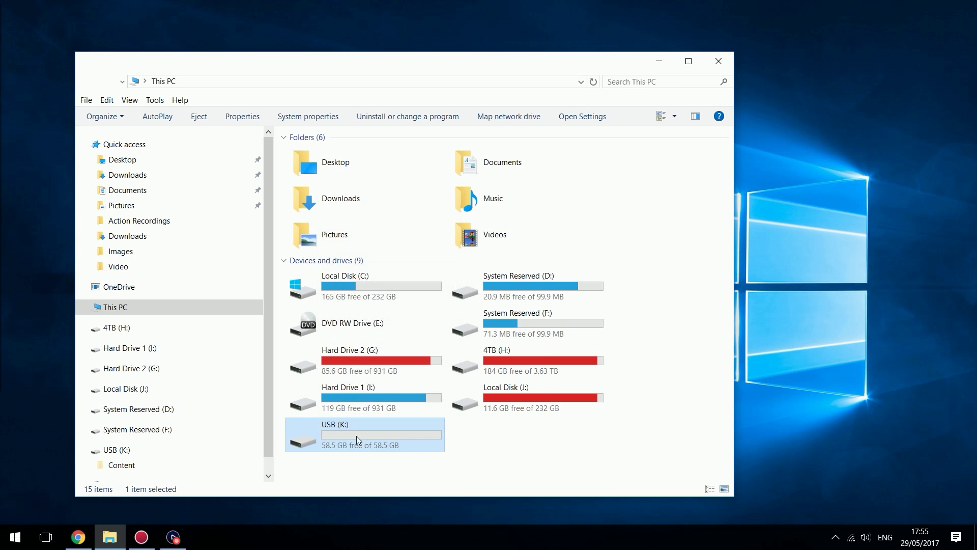
{"action": "right_click", "coordinate": [359, 436]}
{"action": "left_click", "coordinate": [384, 419]}
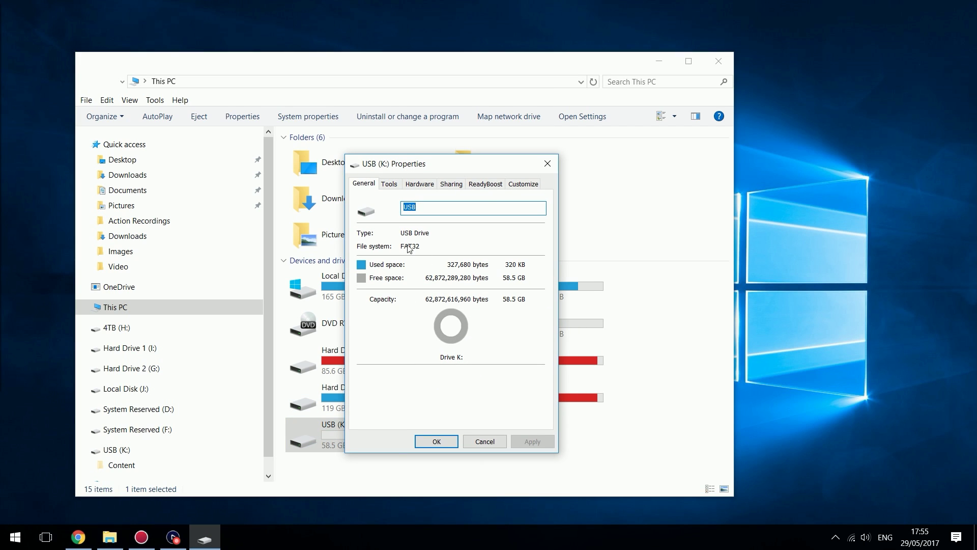
{"action": "left_click", "coordinate": [547, 166]}
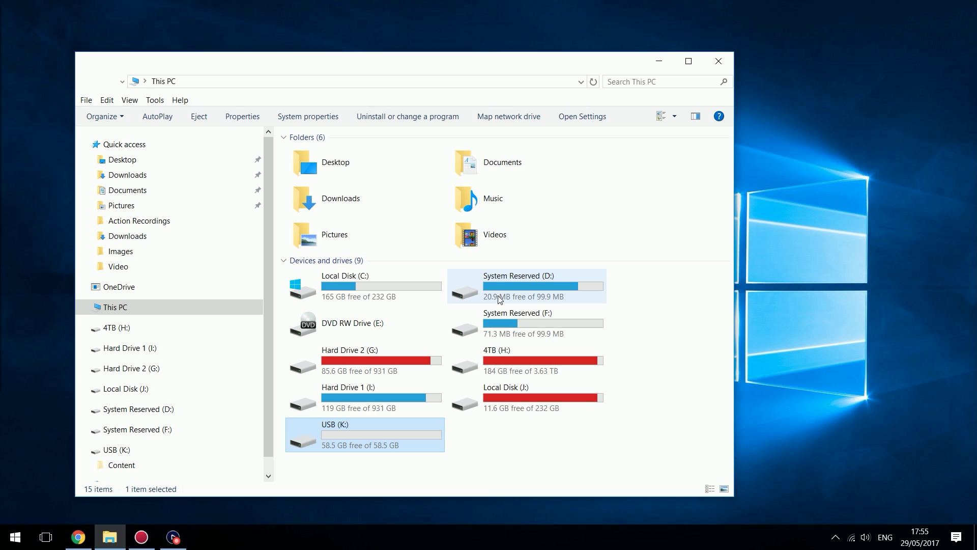
{"action": "right_click", "coordinate": [388, 435]}
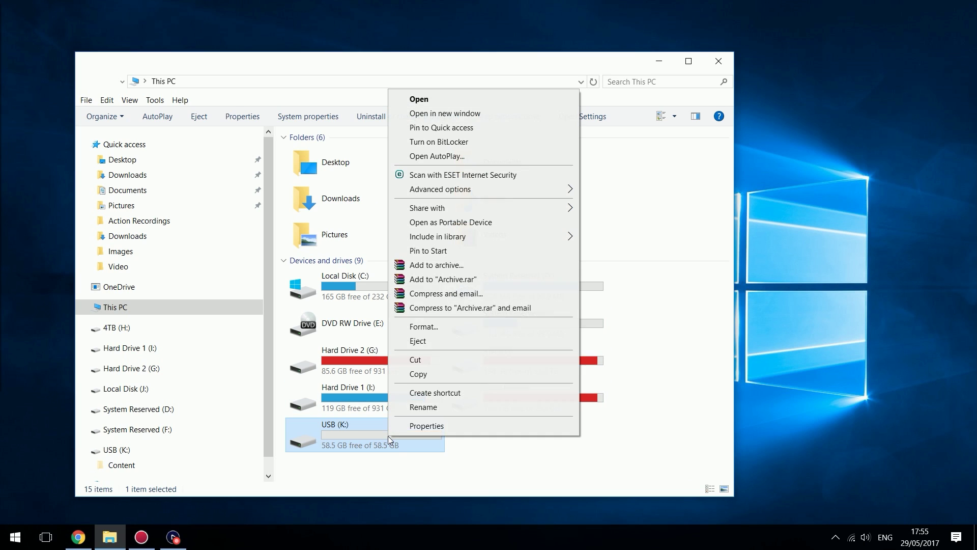
{"action": "left_click", "coordinate": [423, 326]}
{"action": "left_click", "coordinate": [212, 235]}
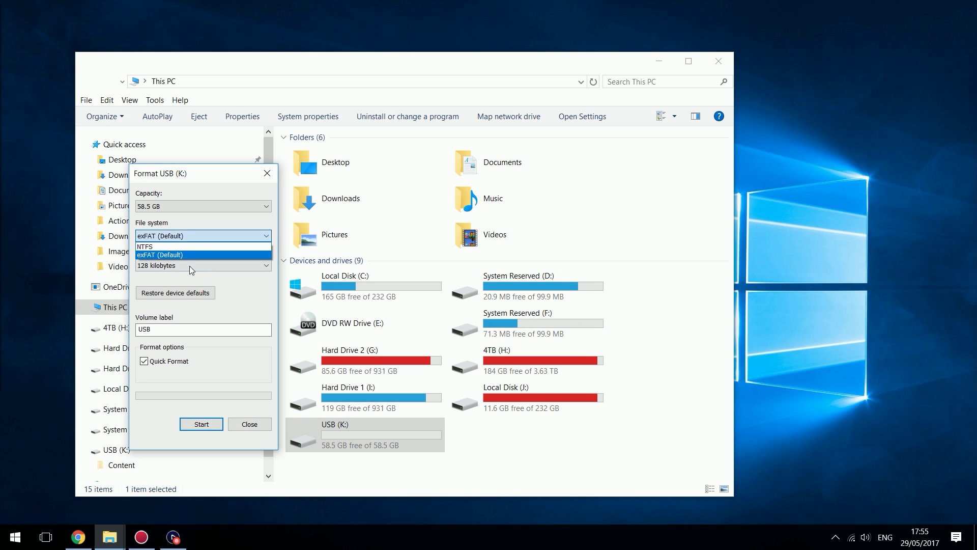
{"action": "left_click", "coordinate": [189, 253]}
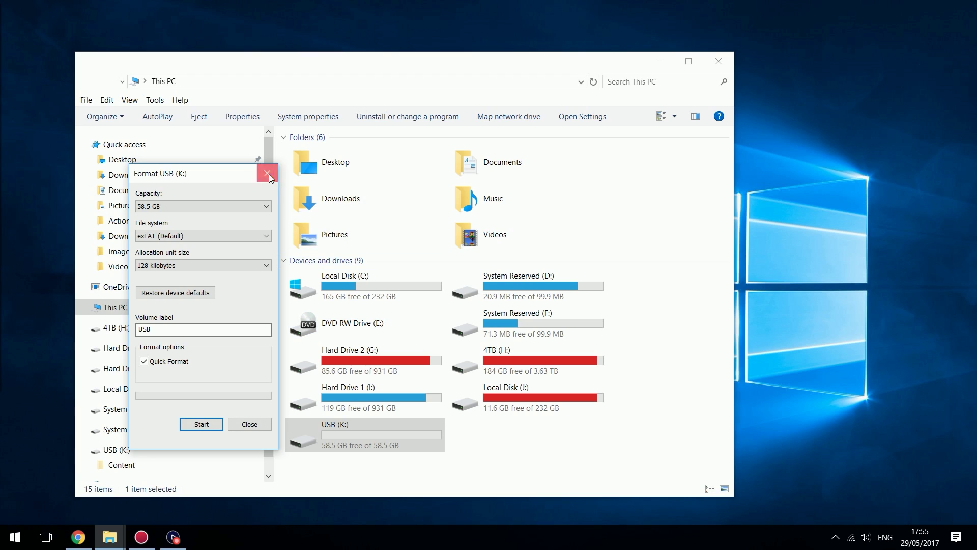
{"action": "left_click", "coordinate": [267, 173]}
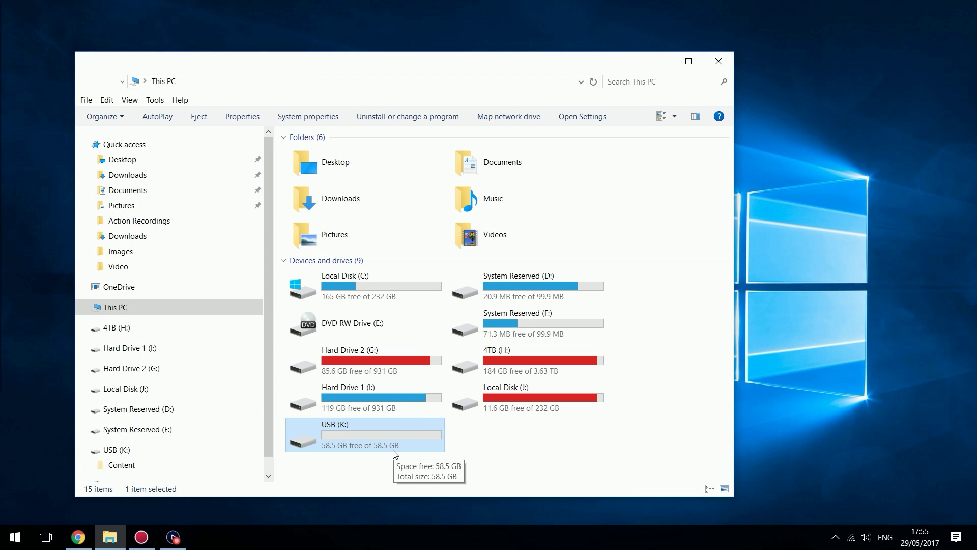
Open USB (K:), select its Content folder and name file, and permanently delete them
{"action": "left_click_drag", "start_coordinate": [454, 65], "coordinate": [506, 55]}
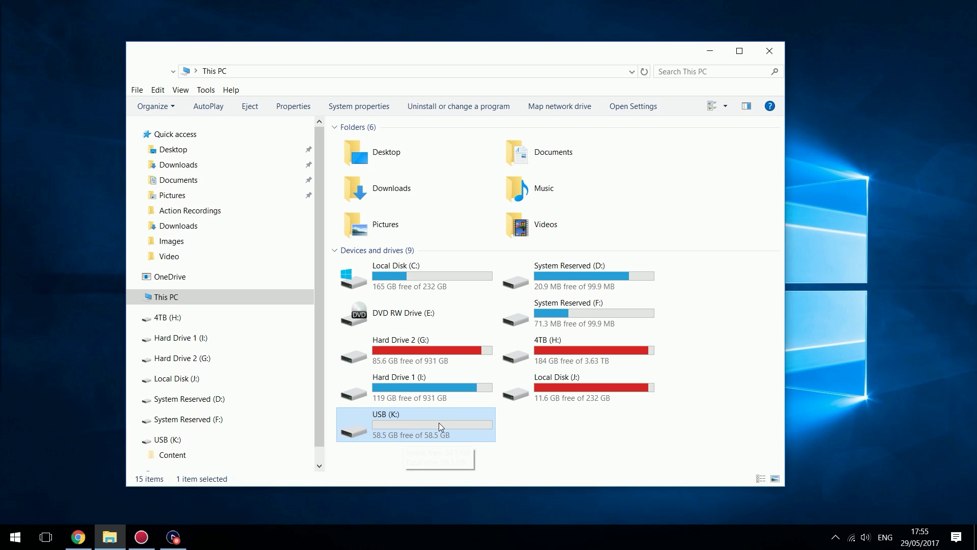
{"action": "left_click_drag", "start_coordinate": [449, 55], "coordinate": [498, 45]}
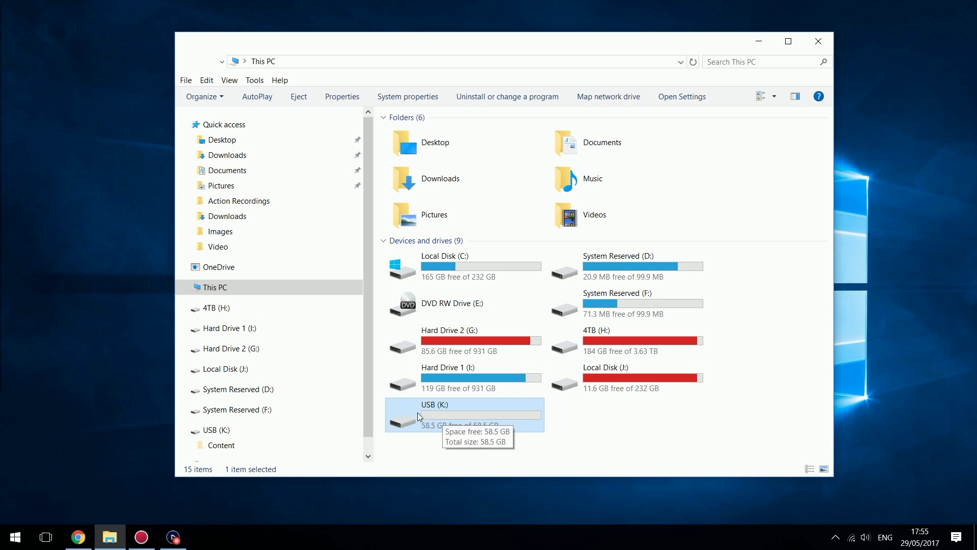
{"action": "double_click", "coordinate": [465, 407]}
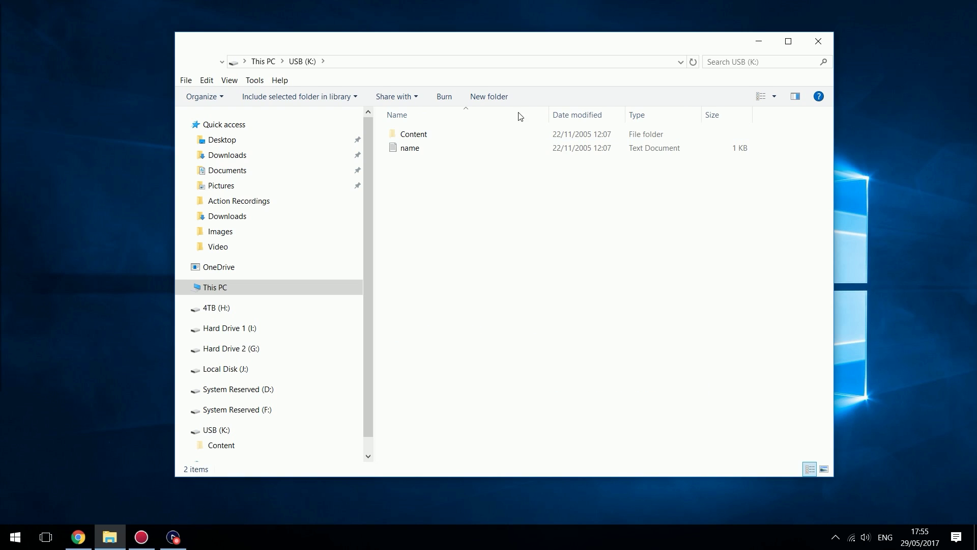
{"action": "left_click_drag", "start_coordinate": [499, 51], "coordinate": [490, 118]}
{"action": "left_click_drag", "start_coordinate": [412, 298], "coordinate": [431, 257]}
{"action": "key", "text": "ctrl+a"}
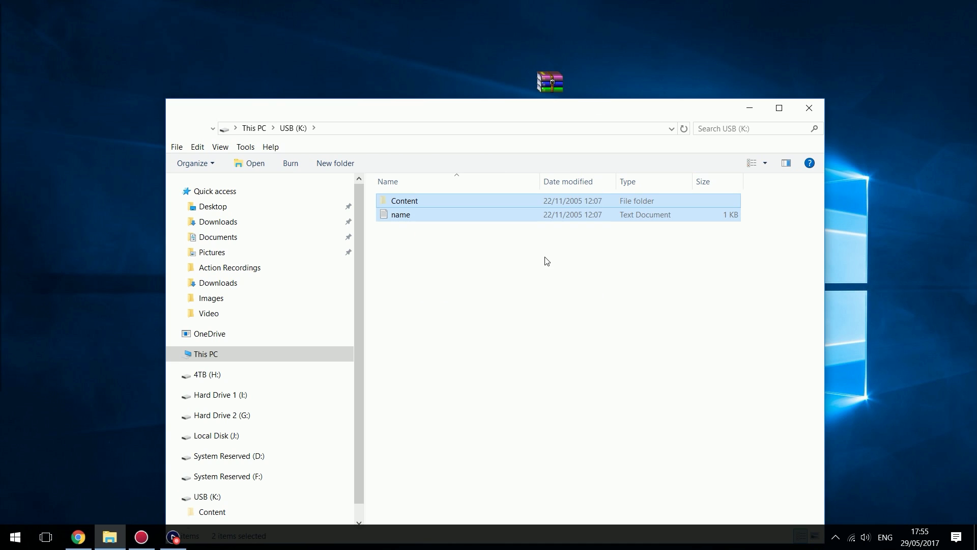
{"action": "key", "text": "Delete"}
{"action": "key", "text": "Return"}
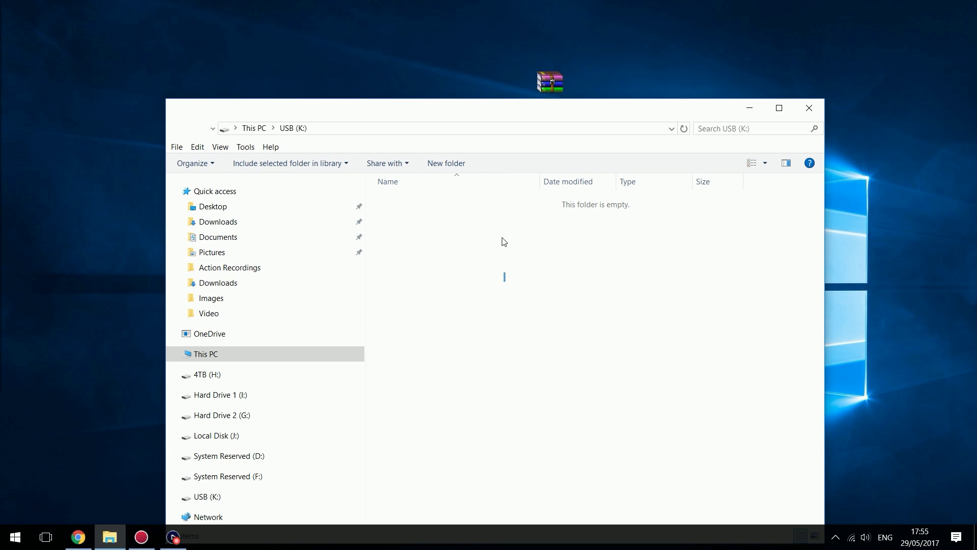
{"action": "left_click_drag", "start_coordinate": [499, 114], "coordinate": [550, 174]}
Open the dash_launch_v3.18.1 archive from the desktop in WinRAR
{"action": "left_click", "coordinate": [560, 122]}
{"action": "left_click", "coordinate": [544, 90]}
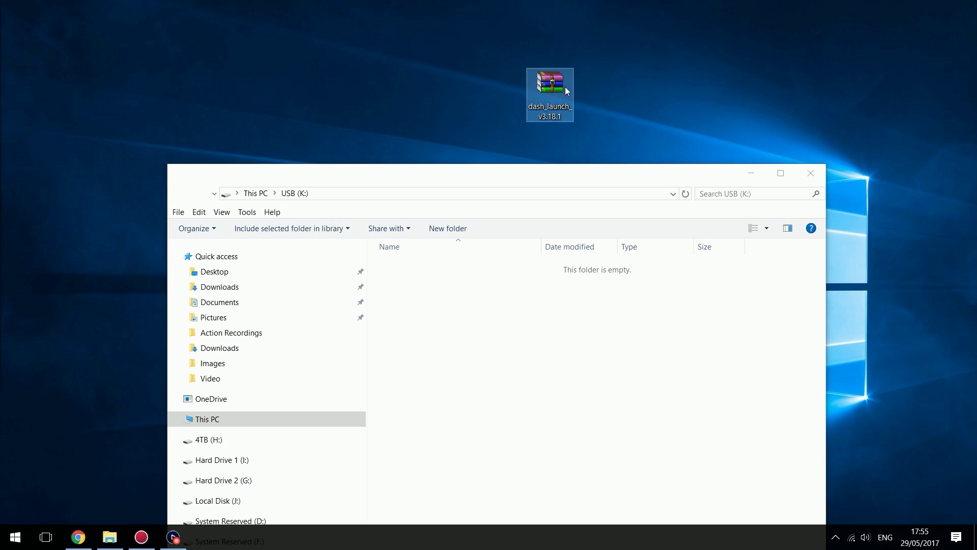
{"action": "left_click_drag", "start_coordinate": [493, 119], "coordinate": [615, 80]}
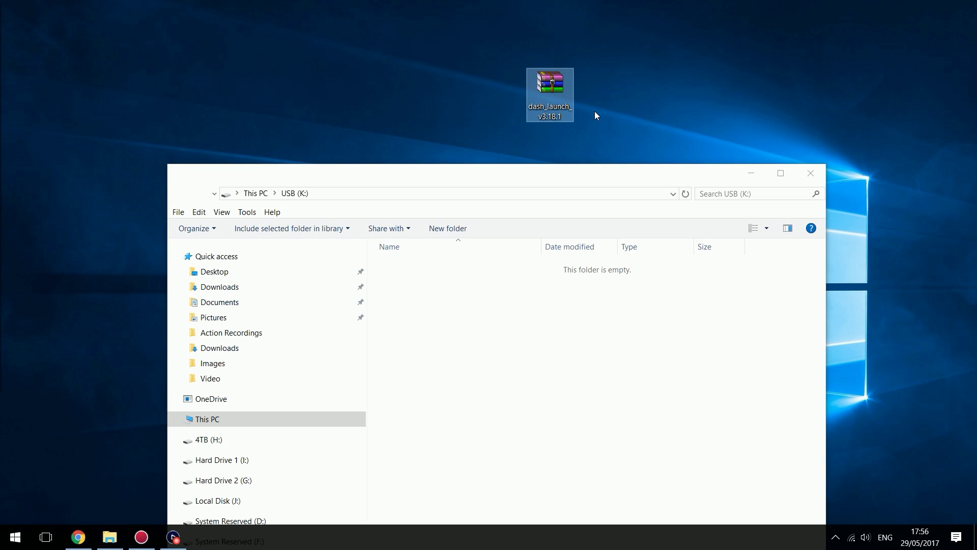
{"action": "double_click", "coordinate": [550, 86]}
{"action": "left_click_drag", "start_coordinate": [453, 124], "coordinate": [777, 71]}
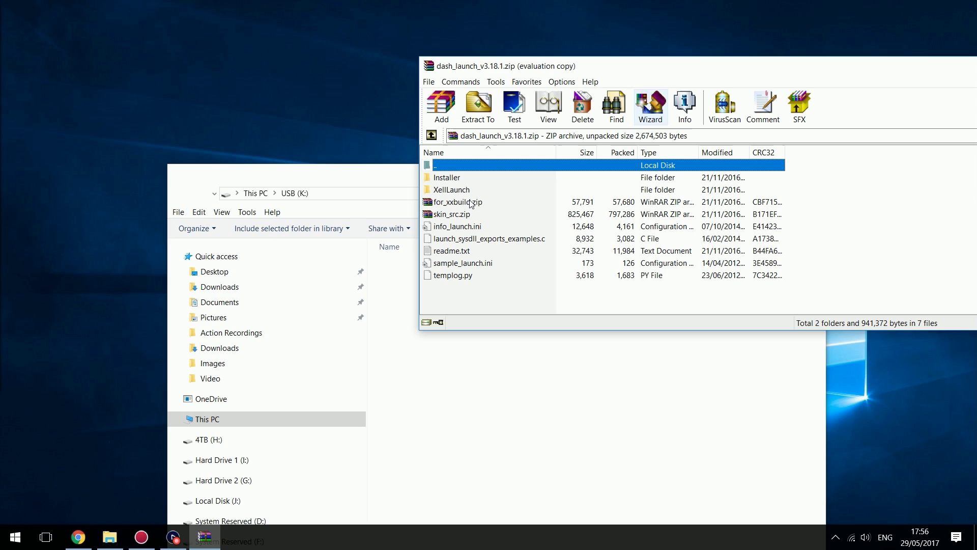
Create a new folder named 'Dashlaunch V3.18' on the USB (K:) drive
{"action": "left_click", "coordinate": [389, 174]}
{"action": "left_click_drag", "start_coordinate": [389, 174], "coordinate": [357, 129]}
{"action": "right_click", "coordinate": [438, 302]}
{"action": "mouse_move", "coordinate": [492, 443]}
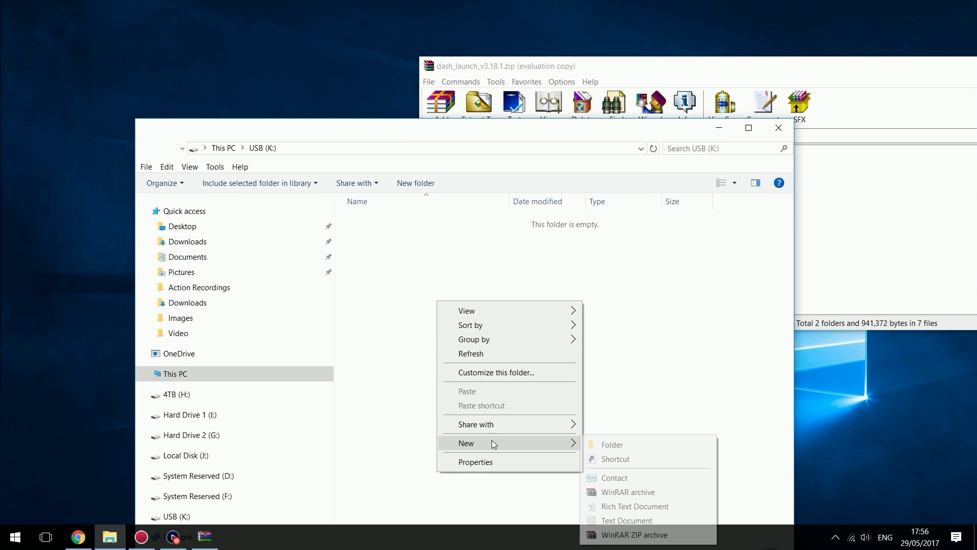
{"action": "left_click", "coordinate": [612, 445]}
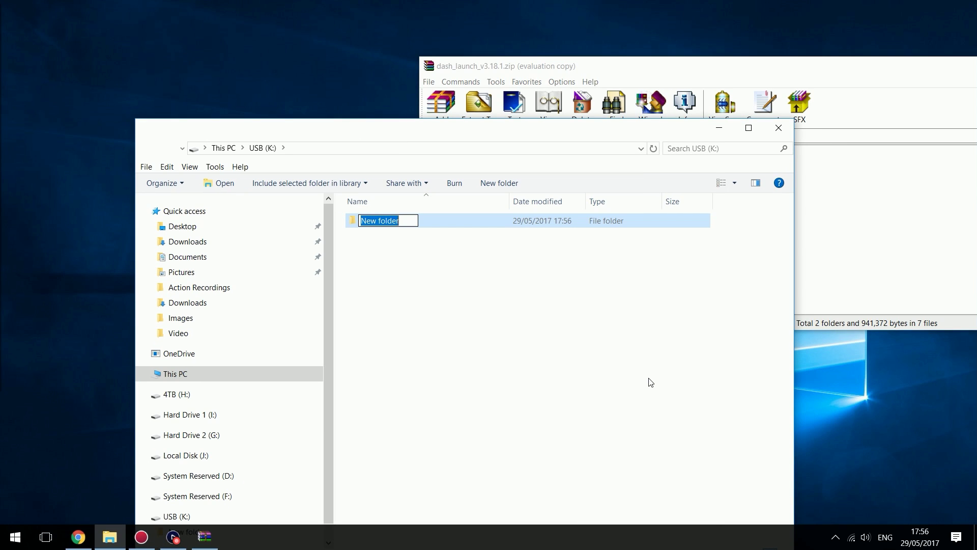
{"action": "type", "text": "Dashlaunch V3.18"}
{"action": "left_click", "coordinate": [603, 379]}
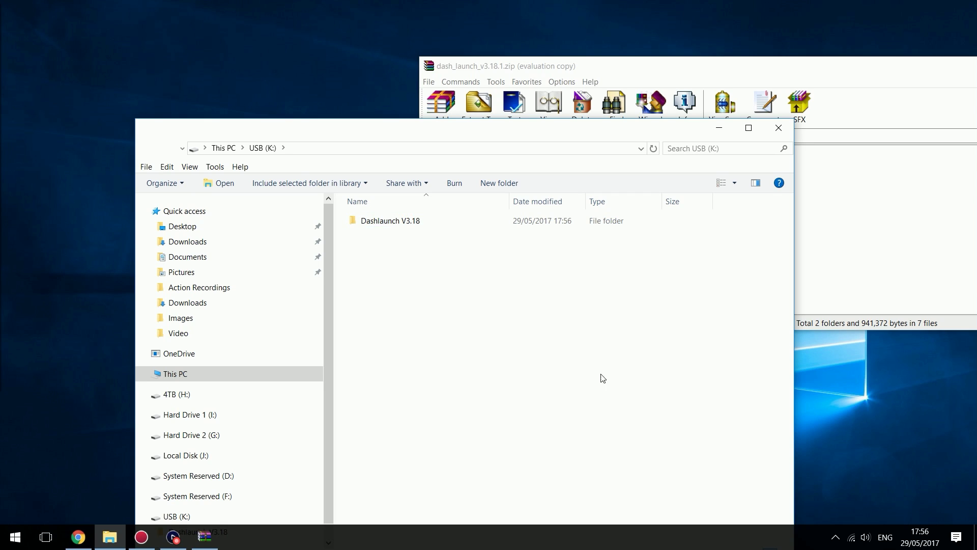
Extract all the archive's files and folders from WinRAR into the Dashlaunch V3.18 folder
{"action": "left_click_drag", "start_coordinate": [496, 135], "coordinate": [501, 180]}
{"action": "double_click", "coordinate": [450, 282]}
{"action": "left_click", "coordinate": [631, 62]}
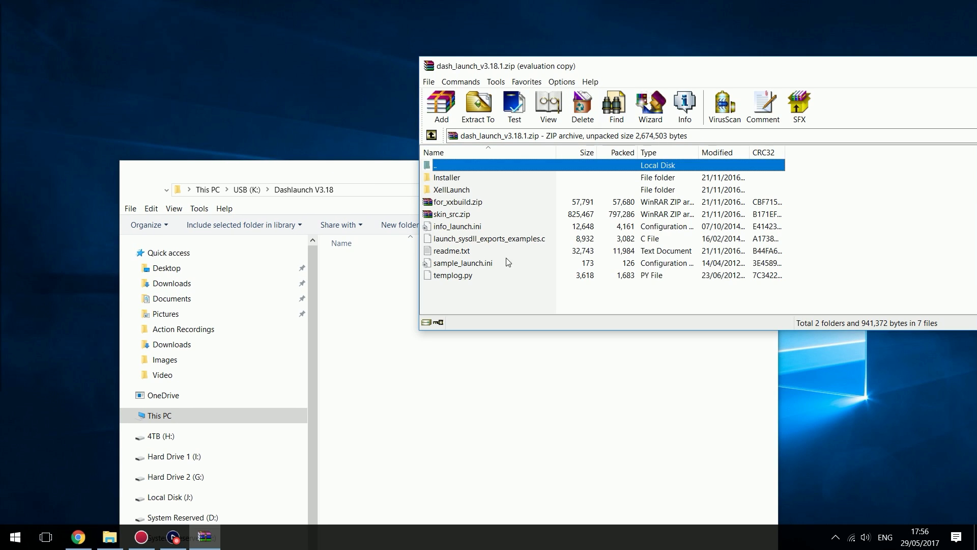
{"action": "left_click_drag", "start_coordinate": [486, 298], "coordinate": [606, 173]}
{"action": "left_click", "coordinate": [480, 409]}
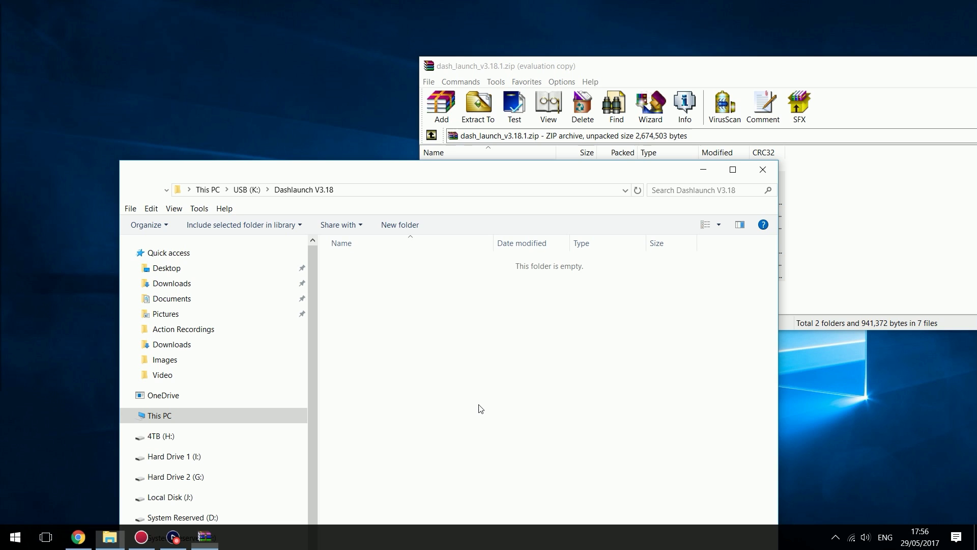
{"action": "left_click_drag", "start_coordinate": [830, 65], "coordinate": [564, 67]}
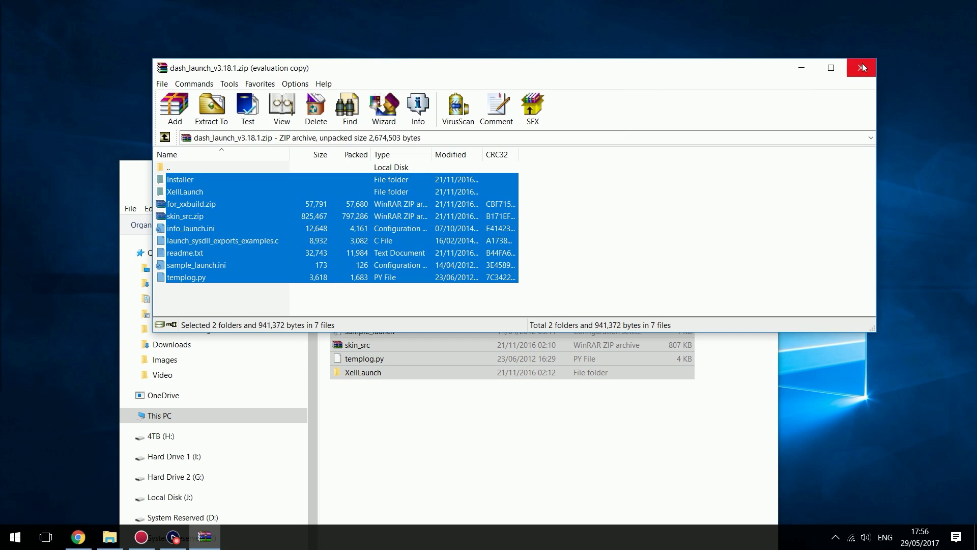
Close the WinRAR and File Explorer windows
{"action": "left_click", "coordinate": [863, 67]}
{"action": "left_click", "coordinate": [544, 451]}
{"action": "left_click_drag", "start_coordinate": [525, 170], "coordinate": [551, 124]}
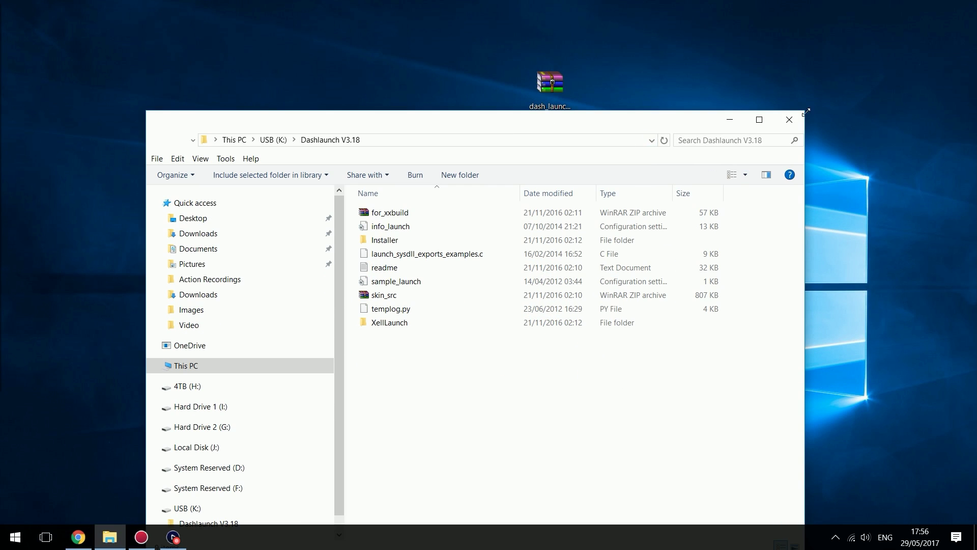
{"action": "left_click", "coordinate": [789, 119]}
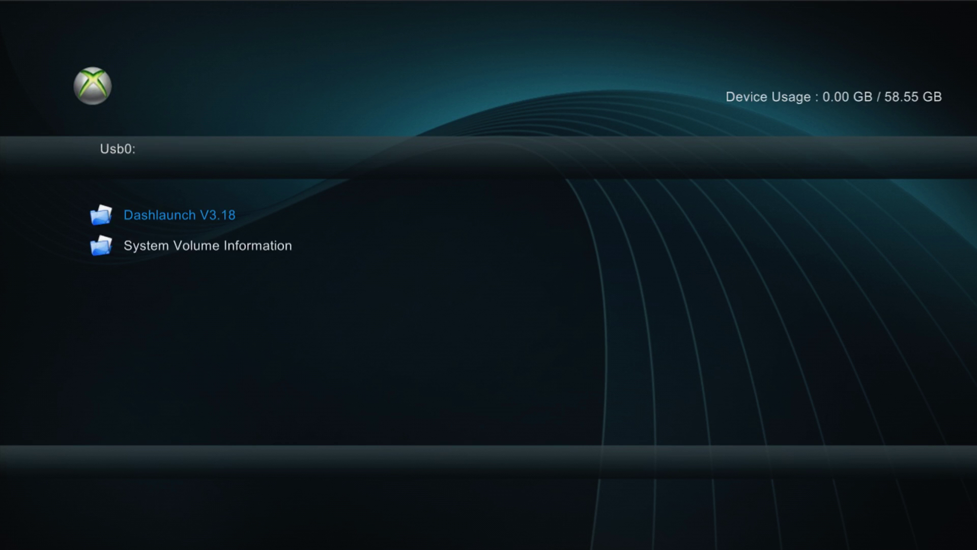
Copy the Dashlaunch V3.18 folder on Usb0 in XeXMenu
{"action": "key", "text": "Escape"}
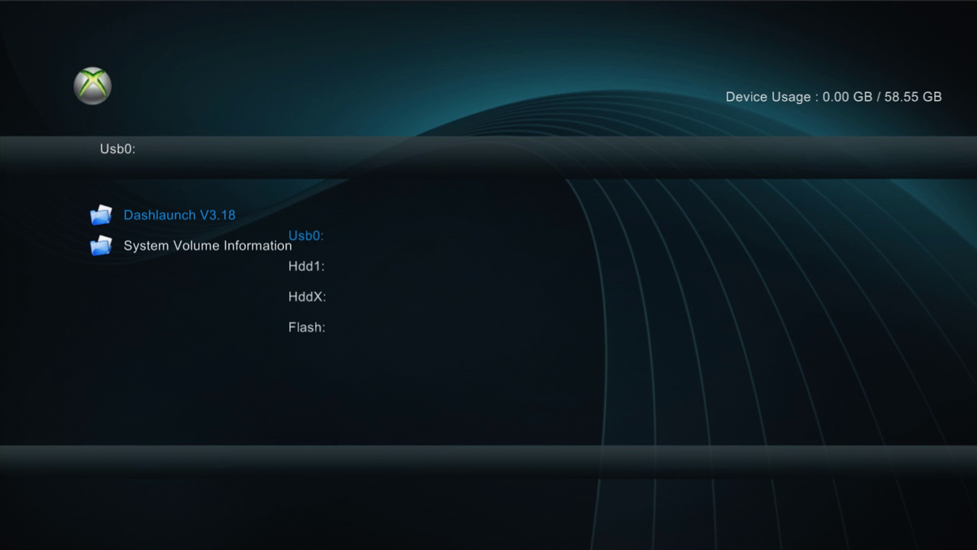
{"action": "key", "text": "Return"}
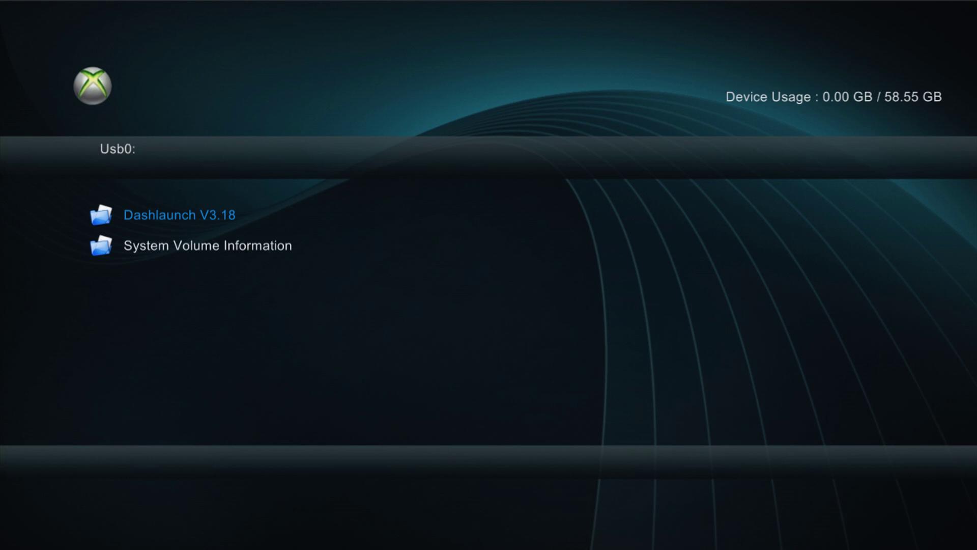
{"action": "key", "text": "y"}
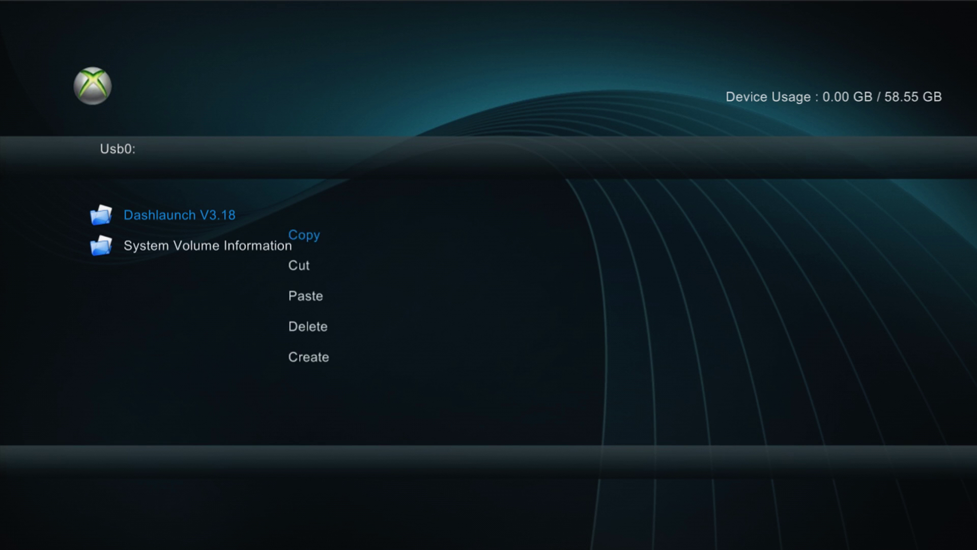
{"action": "key", "text": "Return"}
Switch to the Hdd1 drive and bring up its file menu
{"action": "key", "text": "b"}
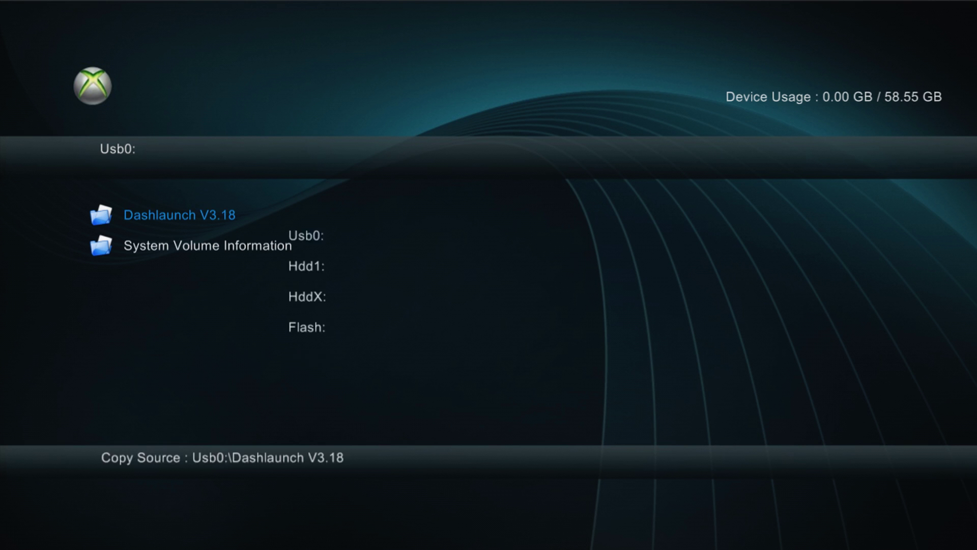
{"action": "key", "text": "Down"}
{"action": "key", "text": "Return"}
{"action": "key", "text": "Down"}
{"action": "key", "text": "y"}
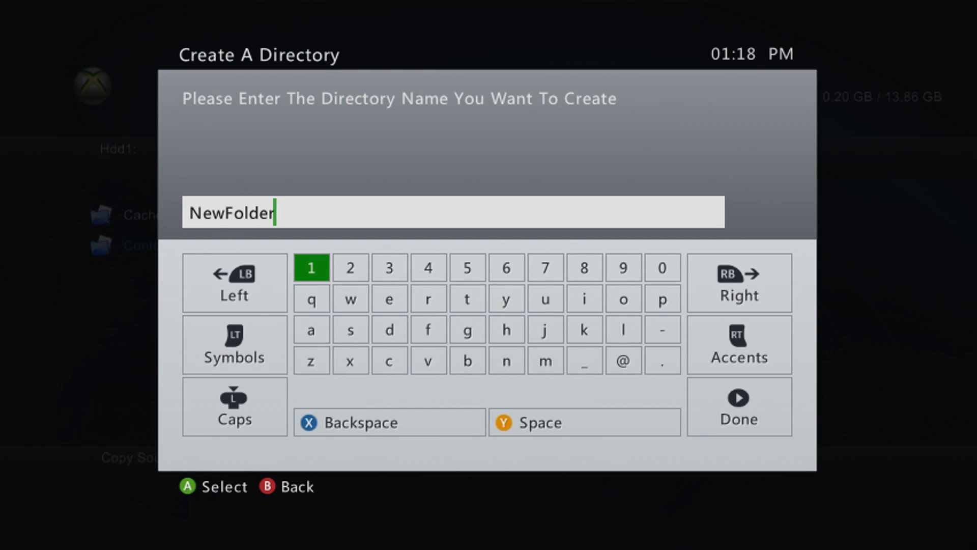
Erase the default NewFolder directory name
{"action": "key", "text": "BackSpace"}
{"action": "key", "text": "BackSpace"}
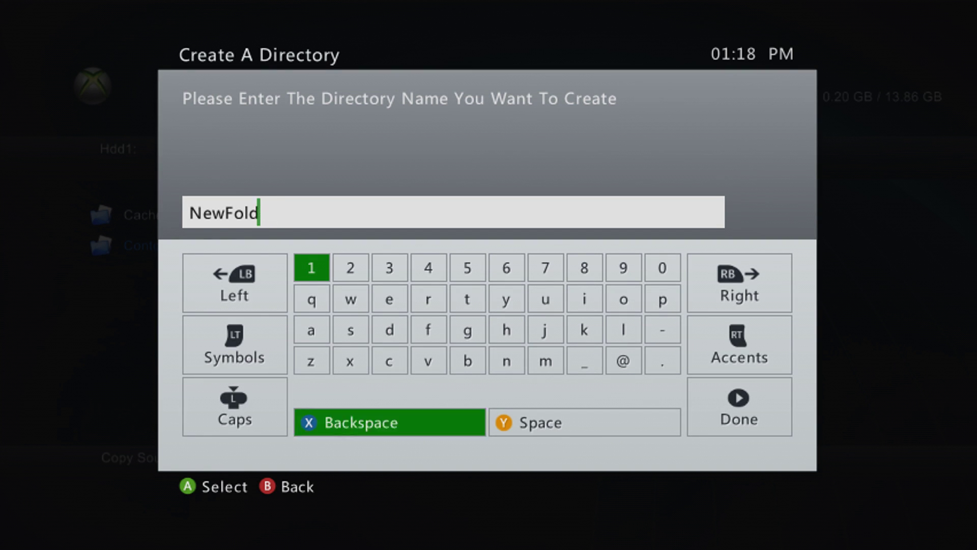
{"action": "key", "text": "BackSpace"}
{"action": "key", "text": "BackSpace"}
{"action": "key", "text": "BackSpace"}
{"action": "key", "text": "BackSpace"}
{"action": "key", "text": "BackSpace"}
{"action": "key", "text": "BackSpace"}
{"action": "key", "text": "BackSpace"}
{"action": "key", "text": "Down"}
Spell 'Homebrew' with a capital H on the on-screen keyboard
{"action": "key", "text": "shift"}
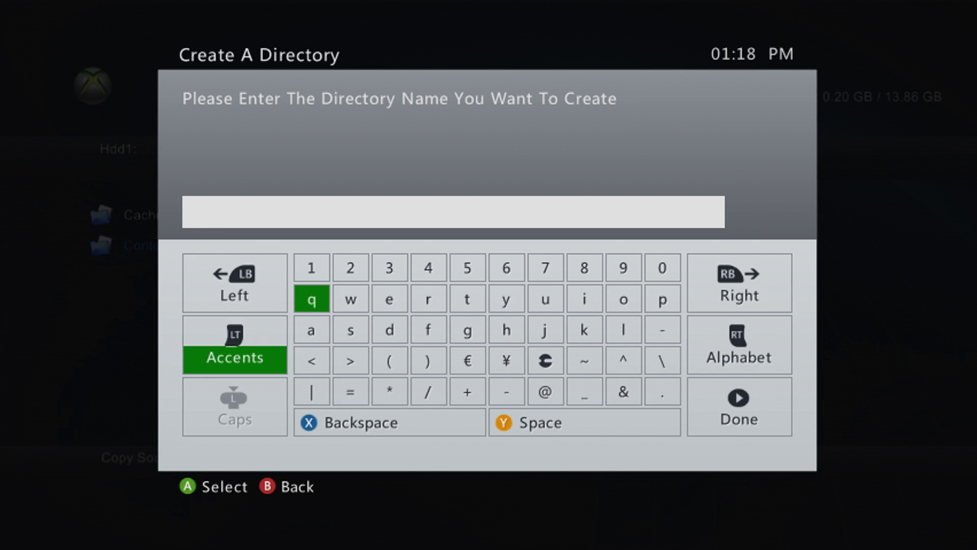
{"action": "key", "text": "Down"}
{"action": "key", "text": "shift"}
{"action": "key", "text": "shift"}
{"action": "key", "text": "Down"}
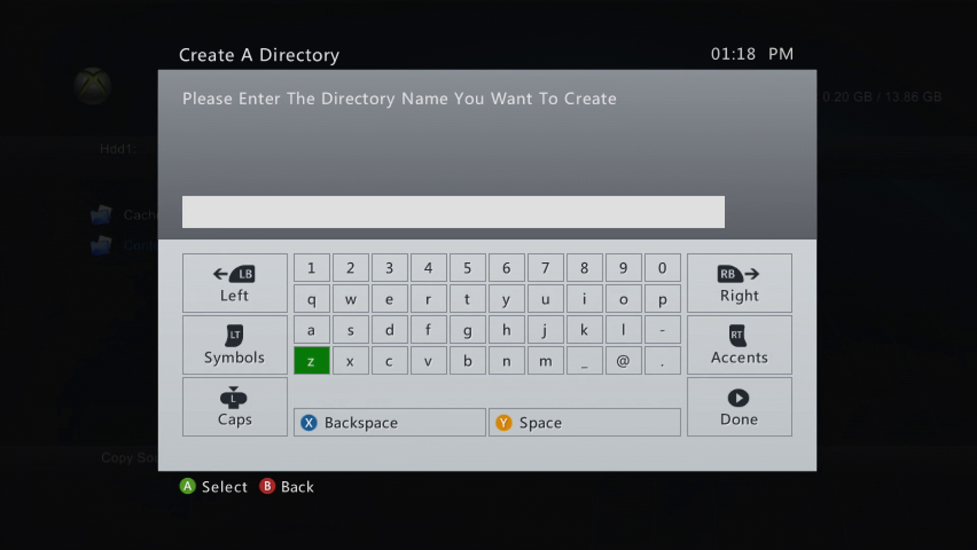
{"action": "key", "text": "Left"}
{"action": "key", "text": "Down"}
{"action": "key", "text": "Return"}
{"action": "key", "text": "Up"}
{"action": "key", "text": "Right"}
{"action": "key", "text": "Right"}
{"action": "key", "text": "Right"}
{"action": "key", "text": "Right"}
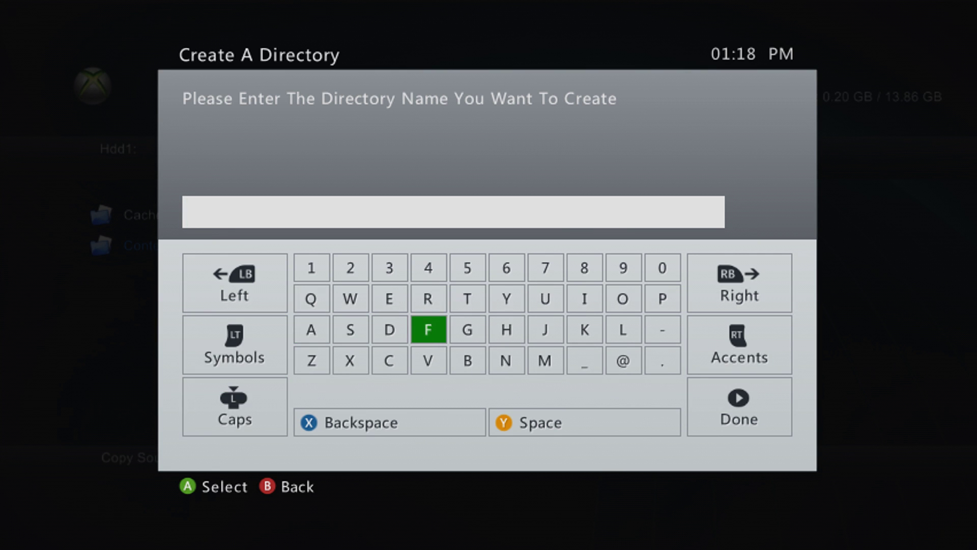
{"action": "key", "text": "Right"}
{"action": "key", "text": "Right"}
{"action": "key", "text": "Return"}
{"action": "key", "text": "Left"}
{"action": "key", "text": "Left"}
{"action": "key", "text": "Left"}
{"action": "key", "text": "Left"}
{"action": "key", "text": "Left"}
{"action": "key", "text": "Left"}
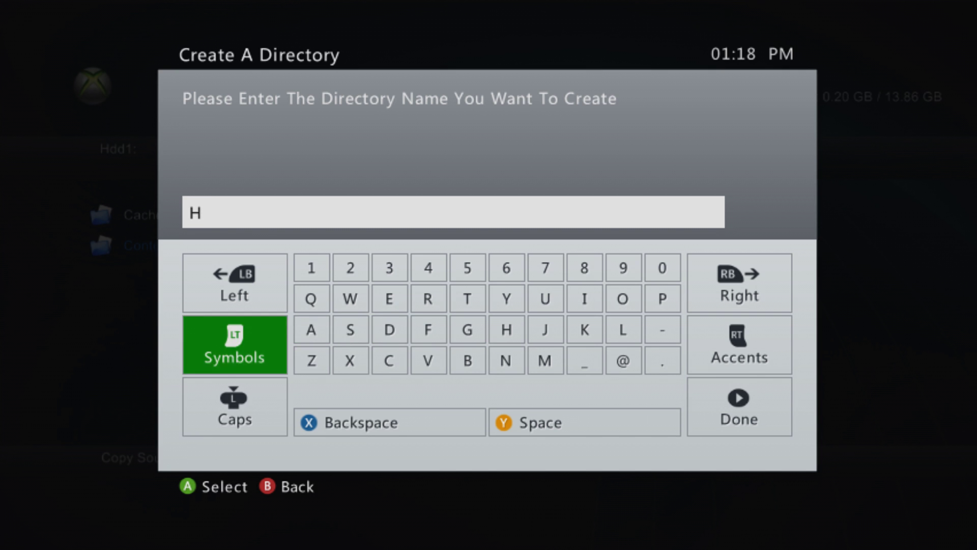
{"action": "key", "text": "Down"}
{"action": "key", "text": "Return"}
{"action": "key", "text": "Up"}
{"action": "key", "text": "Right"}
{"action": "key", "text": "Right"}
{"action": "key", "text": "Right"}
{"action": "key", "text": "Right"}
{"action": "key", "text": "Right"}
{"action": "key", "text": "Right"}
{"action": "key", "text": "Right"}
{"action": "key", "text": "Right"}
{"action": "key", "text": "Right"}
{"action": "key", "text": "Up"}
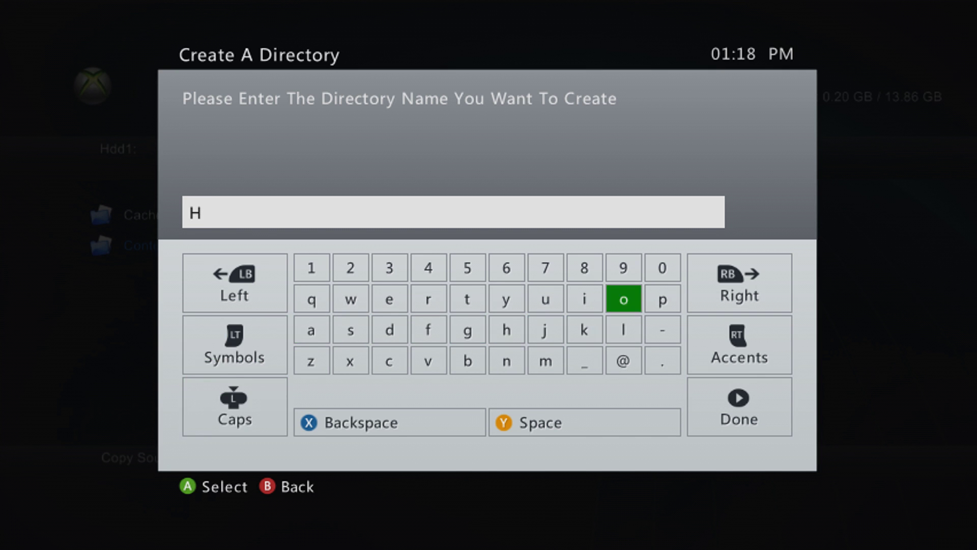
{"action": "key", "text": "Return"}
{"action": "key", "text": "Down"}
{"action": "key", "text": "Left"}
{"action": "key", "text": "Left"}
{"action": "key", "text": "Down"}
{"action": "key", "text": "Return"}
{"action": "key", "text": "Up"}
{"action": "key", "text": "Down"}
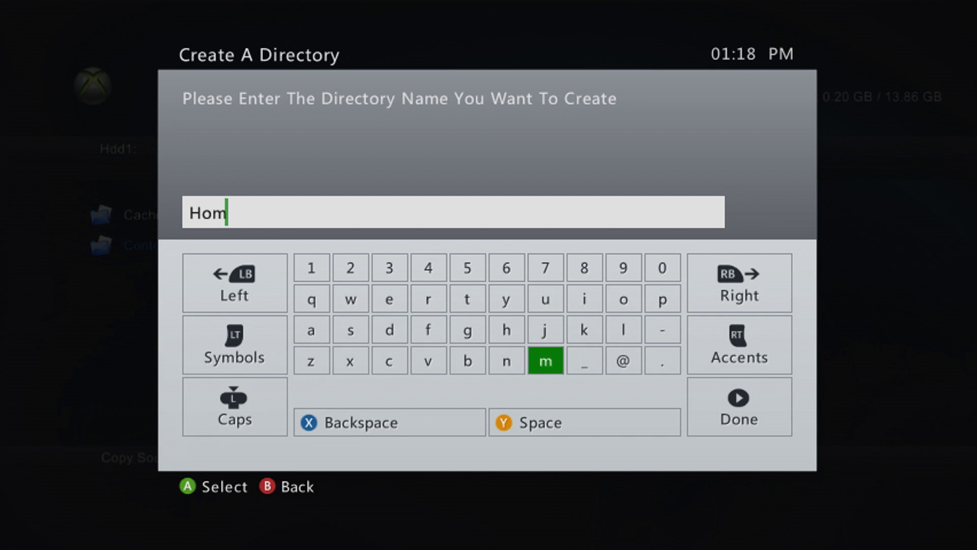
{"action": "key", "text": "Up"}
{"action": "key", "text": "Down"}
{"action": "key", "text": "Left"}
{"action": "key", "text": "Left"}
{"action": "key", "text": "Left"}
{"action": "key", "text": "Left"}
{"action": "key", "text": "Left"}
{"action": "key", "text": "Up"}
{"action": "key", "text": "Up"}
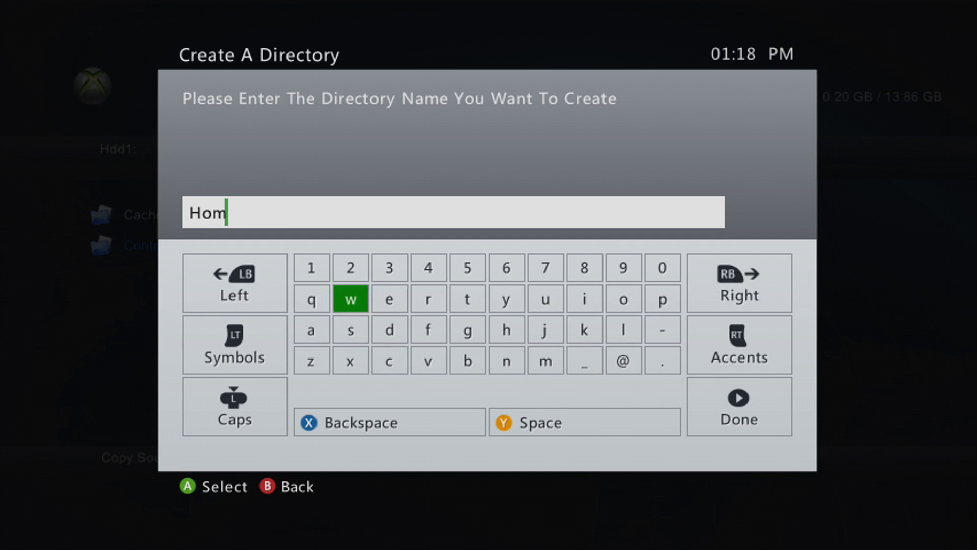
{"action": "key", "text": "Right"}
{"action": "key", "text": "Return"}
{"action": "key", "text": "Down"}
{"action": "key", "text": "Down"}
{"action": "key", "text": "Right"}
{"action": "key", "text": "Right"}
{"action": "key", "text": "Return"}
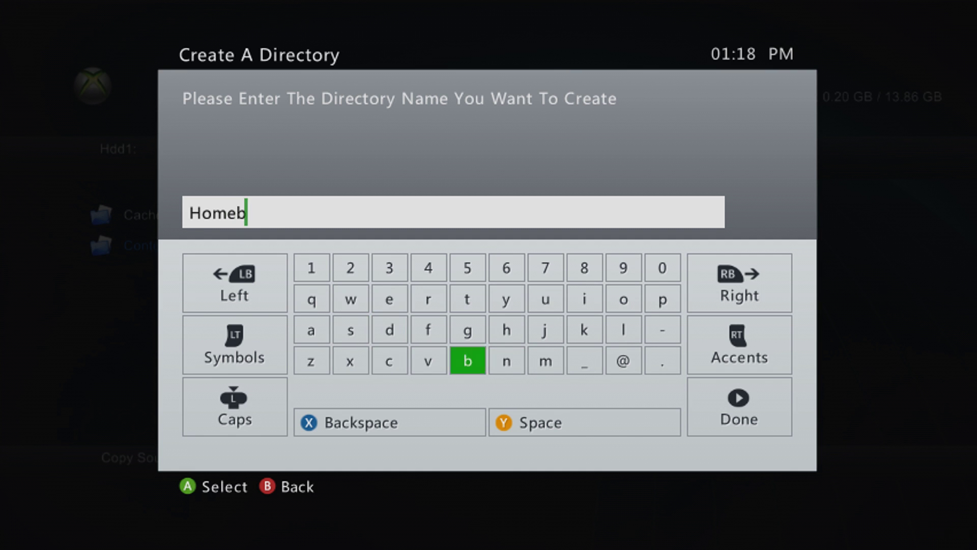
{"action": "key", "text": "Up"}
{"action": "key", "text": "Up"}
{"action": "key", "text": "Down"}
{"action": "key", "text": "Left"}
{"action": "key", "text": "Up"}
{"action": "key", "text": "Return"}
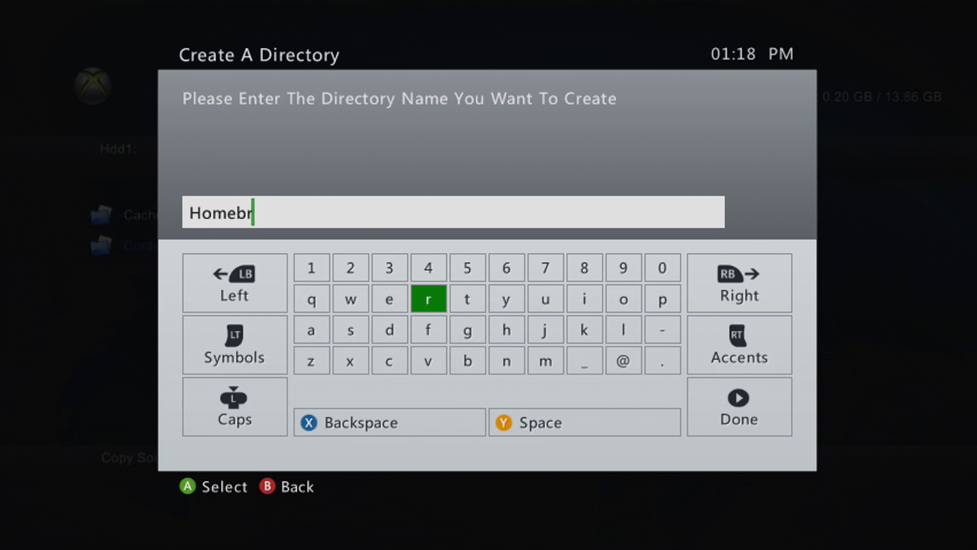
{"action": "key", "text": "Left"}
{"action": "key", "text": "Return"}
{"action": "key", "text": "Left"}
{"action": "key", "text": "Return"}
Confirm the name to create the Homebrew folder on Hdd1
{"action": "key", "text": "Down"}
{"action": "key", "text": "Right"}
{"action": "key", "text": "Right"}
{"action": "key", "text": "Right"}
{"action": "key", "text": "Right"}
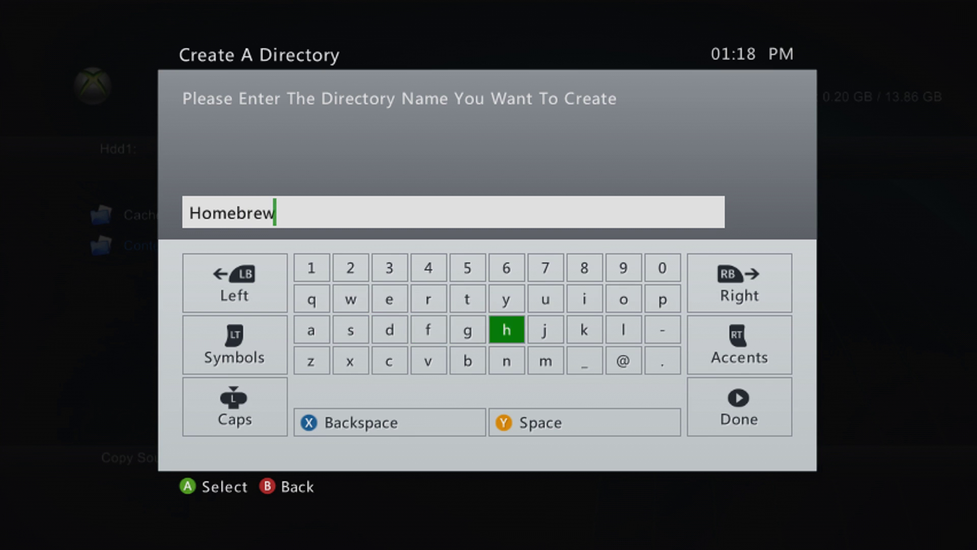
{"action": "key", "text": "Right"}
{"action": "key", "text": "Right"}
{"action": "key", "text": "Right"}
{"action": "key", "text": "Right"}
{"action": "key", "text": "Right"}
{"action": "key", "text": "Down"}
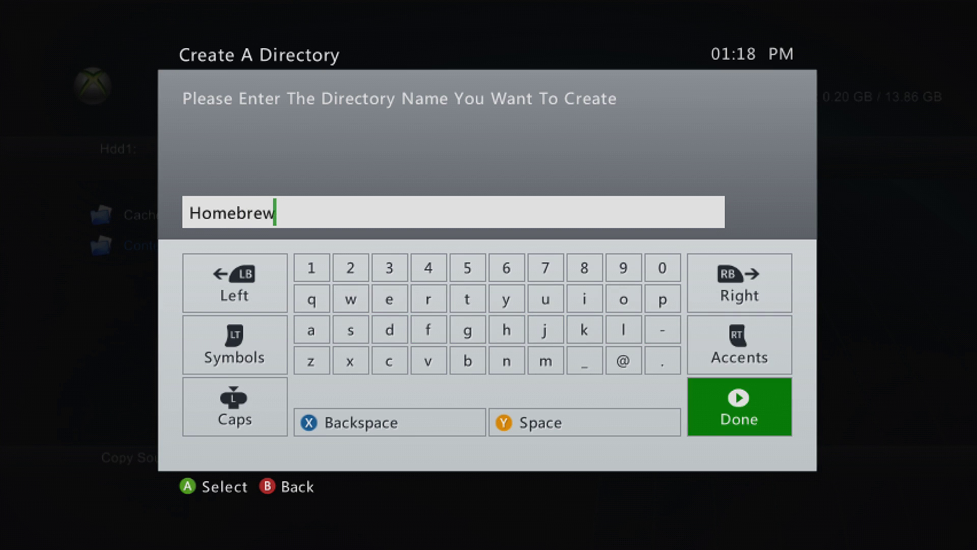
{"action": "key", "text": "Return"}
Paste the copied Dashlaunch V3.18 folder into Hdd1:\Homebrew
{"action": "key", "text": "Down"}
{"action": "key", "text": "Down"}
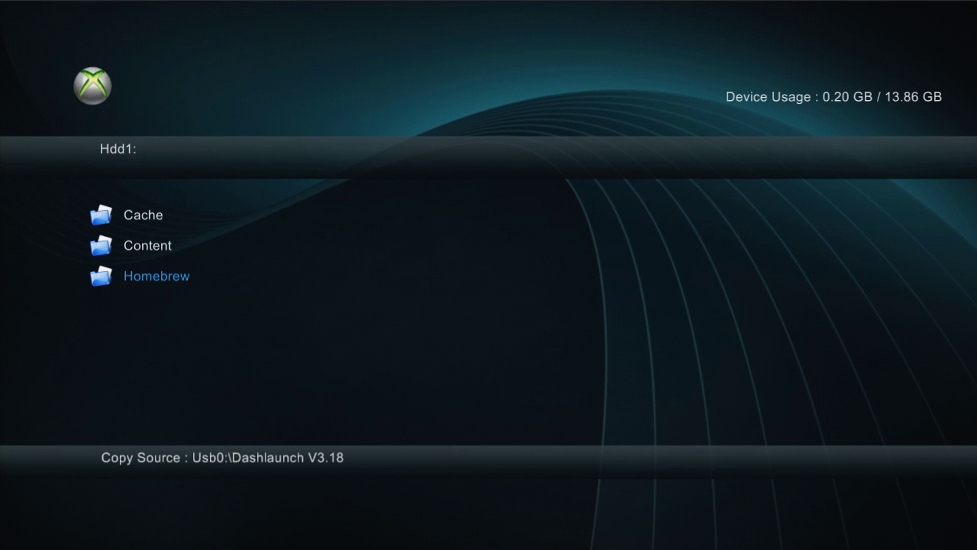
{"action": "key", "text": "Return"}
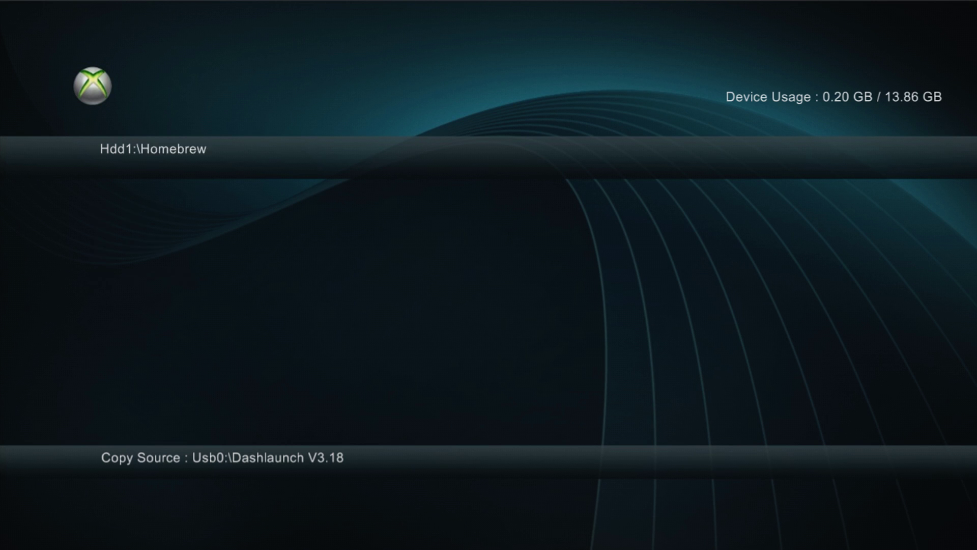
{"action": "key", "text": "y"}
{"action": "key", "text": "Down"}
{"action": "key", "text": "Up"}
{"action": "key", "text": "Up"}
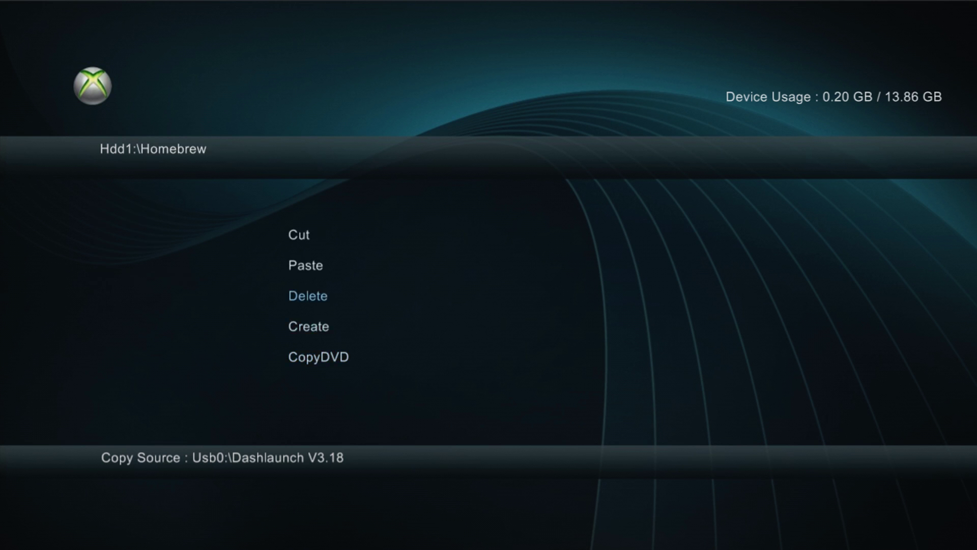
{"action": "key", "text": "Up"}
{"action": "key", "text": "Up"}
{"action": "key", "text": "Down"}
{"action": "key", "text": "Return"}
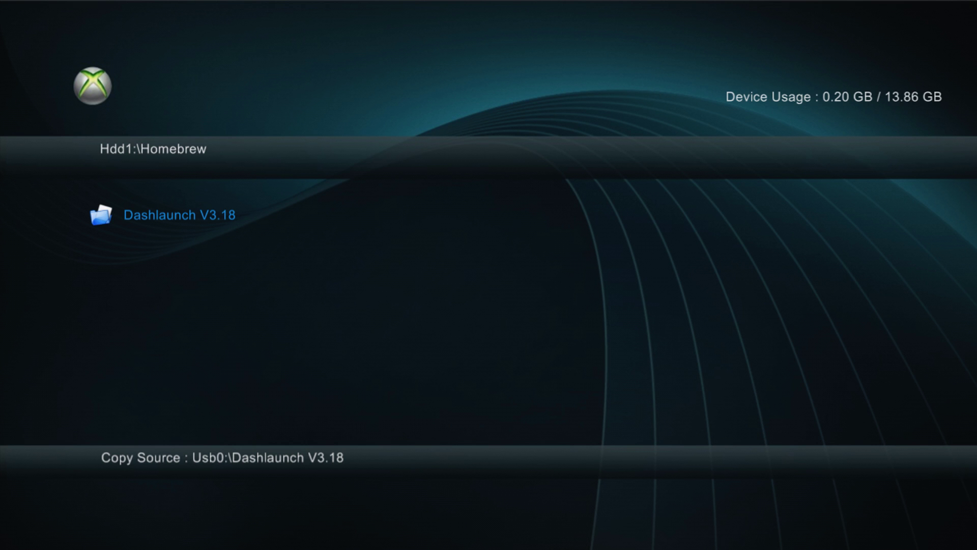
Run default.xex from Dashlaunch V3.18\Installer to start the DashLaunch installer
{"action": "key", "text": "Return"}
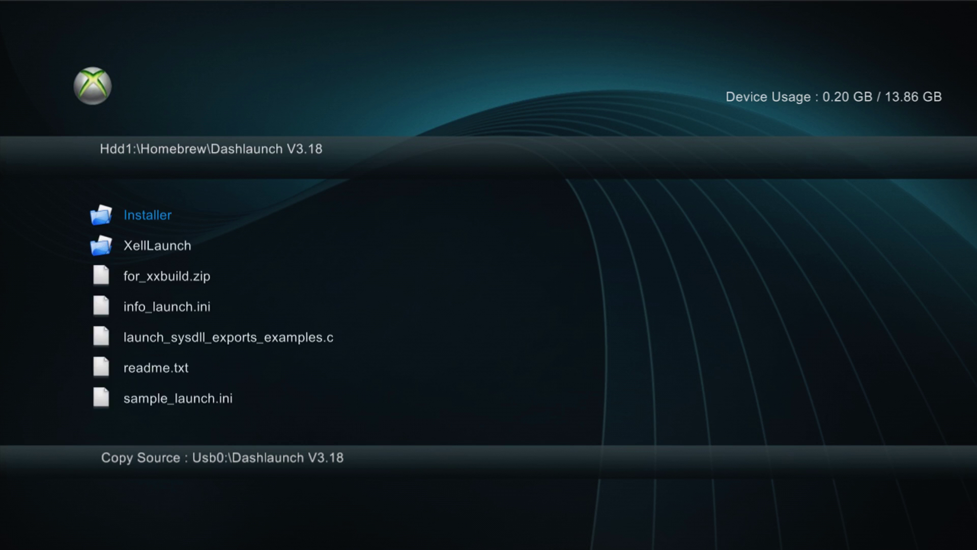
{"action": "key", "text": "Return"}
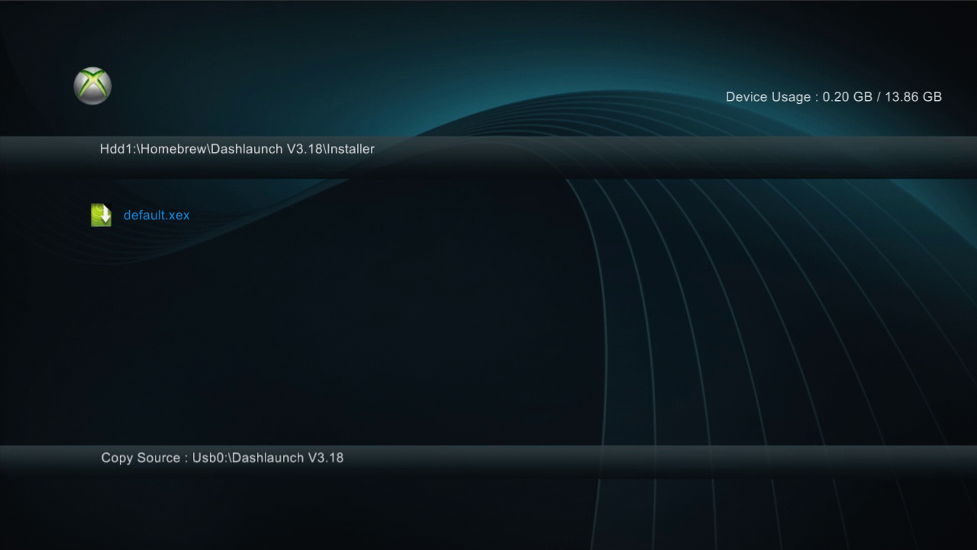
{"action": "key", "text": "Return"}
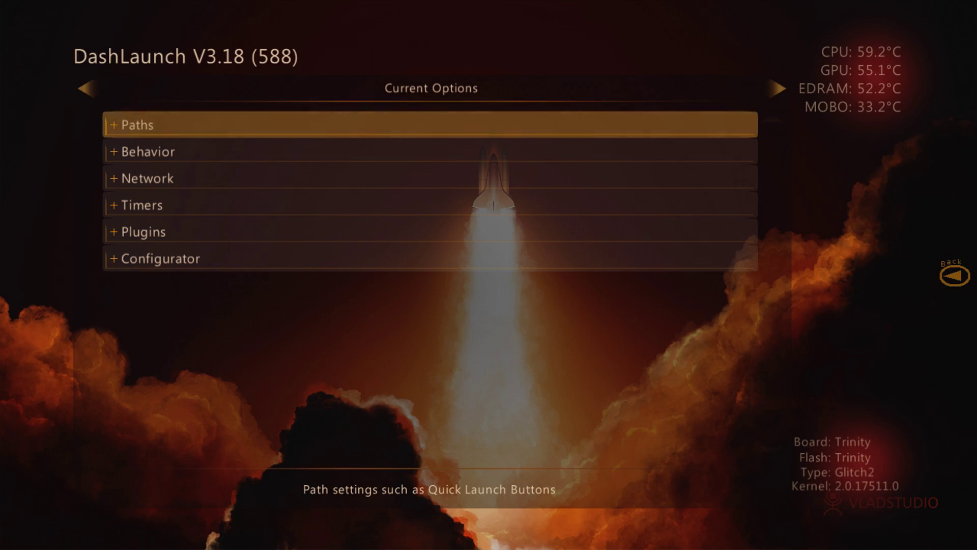
Expand Configurator, switch ftpserv off and back on, then collapse Configurator
{"action": "key", "text": "Down"}
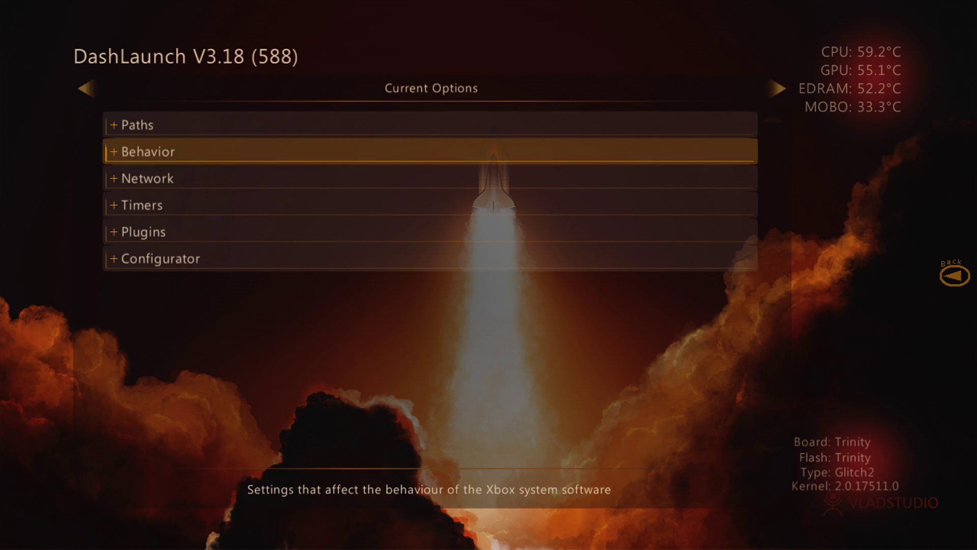
{"action": "key", "text": "Down"}
{"action": "key", "text": "Down"}
{"action": "key", "text": "Down"}
{"action": "key", "text": "Down"}
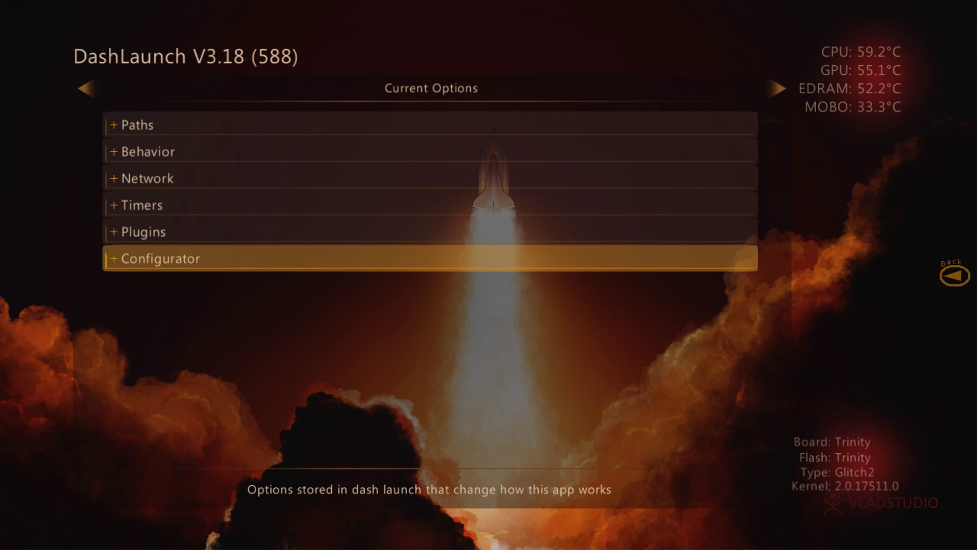
{"action": "key", "text": "Return"}
{"action": "key", "text": "Down"}
{"action": "key", "text": "Return"}
{"action": "key", "text": "Return"}
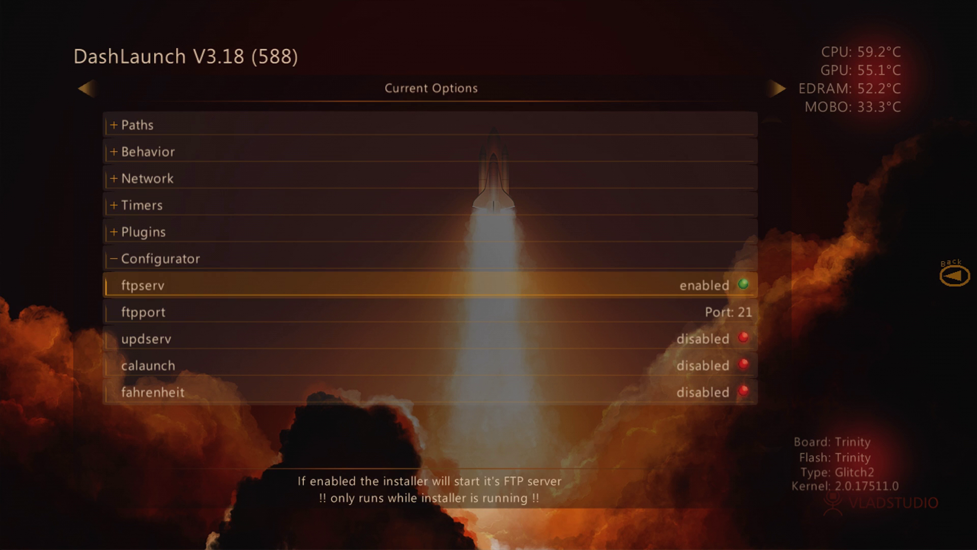
{"action": "key", "text": "Up"}
{"action": "key", "text": "Return"}
{"action": "key", "text": "Up"}
Look through the Plugins slots plugin1 to plugin4, then collapse Plugins
{"action": "key", "text": "Up"}
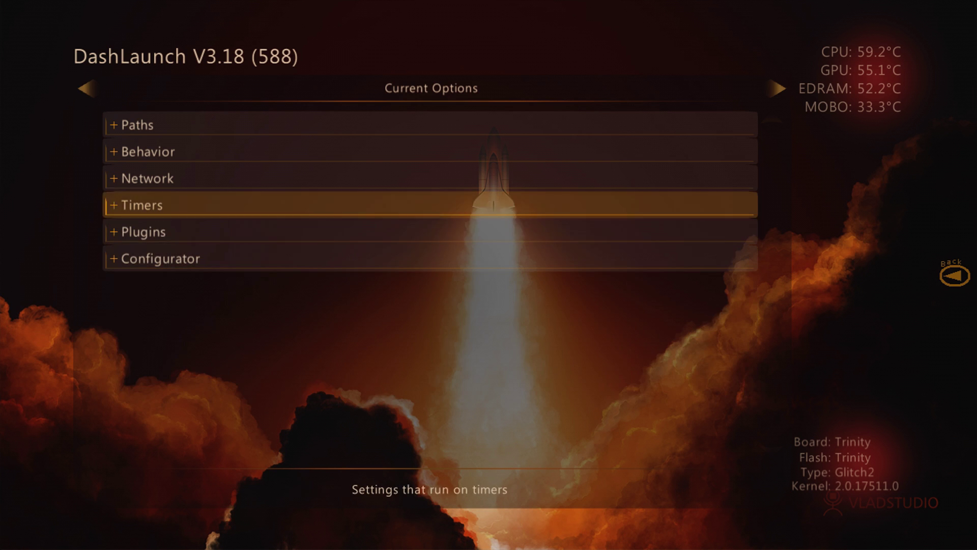
{"action": "key", "text": "Down"}
{"action": "key", "text": "Return"}
{"action": "key", "text": "Down"}
{"action": "key", "text": "Down"}
{"action": "key", "text": "Down"}
{"action": "key", "text": "Down"}
{"action": "key", "text": "Up"}
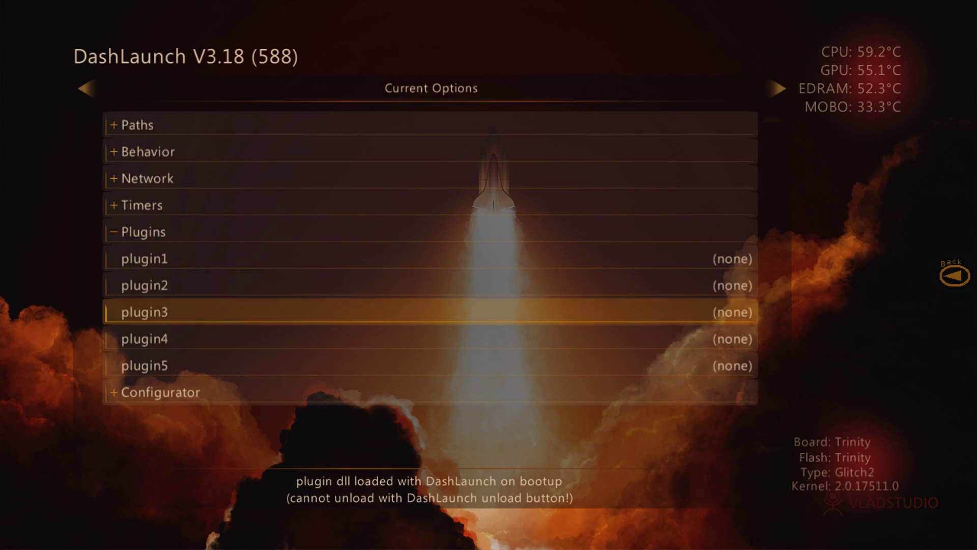
{"action": "key", "text": "Up"}
{"action": "key", "text": "Up"}
{"action": "key", "text": "Down"}
{"action": "key", "text": "Down"}
{"action": "key", "text": "Down"}
{"action": "key", "text": "Down"}
{"action": "key", "text": "Up"}
{"action": "key", "text": "Up"}
{"action": "key", "text": "Up"}
{"action": "key", "text": "Up"}
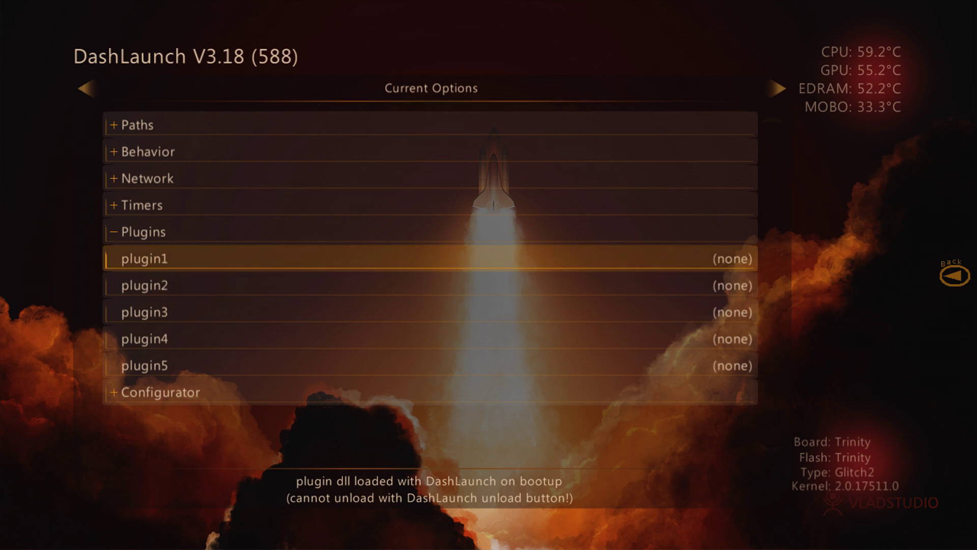
{"action": "key", "text": "Down"}
{"action": "key", "text": "Up"}
{"action": "key", "text": "Up"}
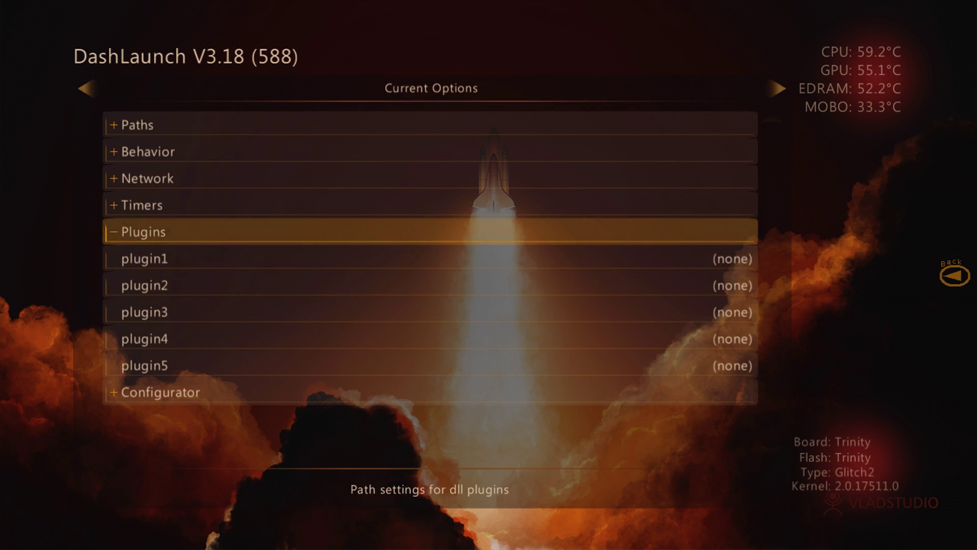
{"action": "key", "text": "Down"}
{"action": "key", "text": "Down"}
{"action": "key", "text": "Up"}
{"action": "key", "text": "Down"}
{"action": "key", "text": "Down"}
{"action": "key", "text": "Up"}
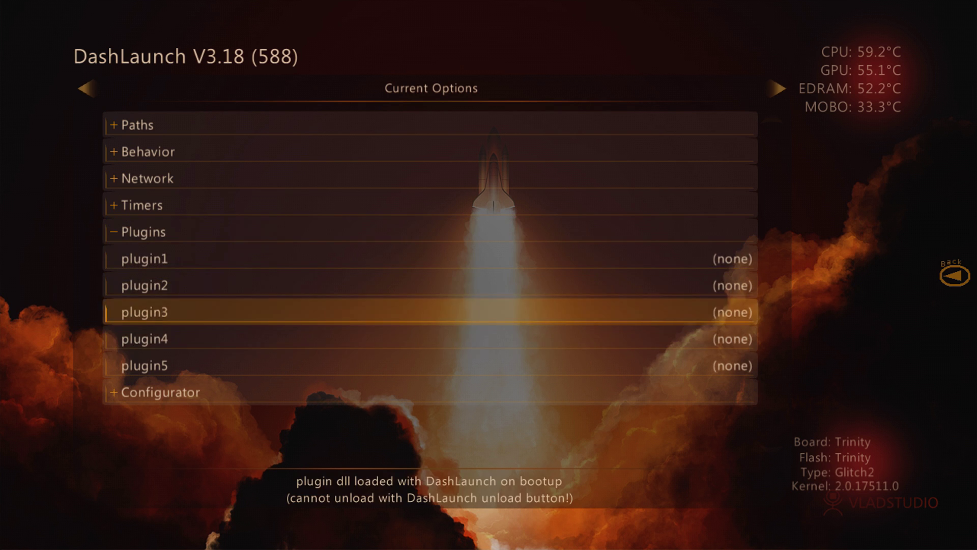
{"action": "key", "text": "Up"}
{"action": "key", "text": "Up"}
{"action": "key", "text": "Down"}
{"action": "key", "text": "Up"}
{"action": "key", "text": "Down"}
{"action": "key", "text": "Down"}
{"action": "key", "text": "Up"}
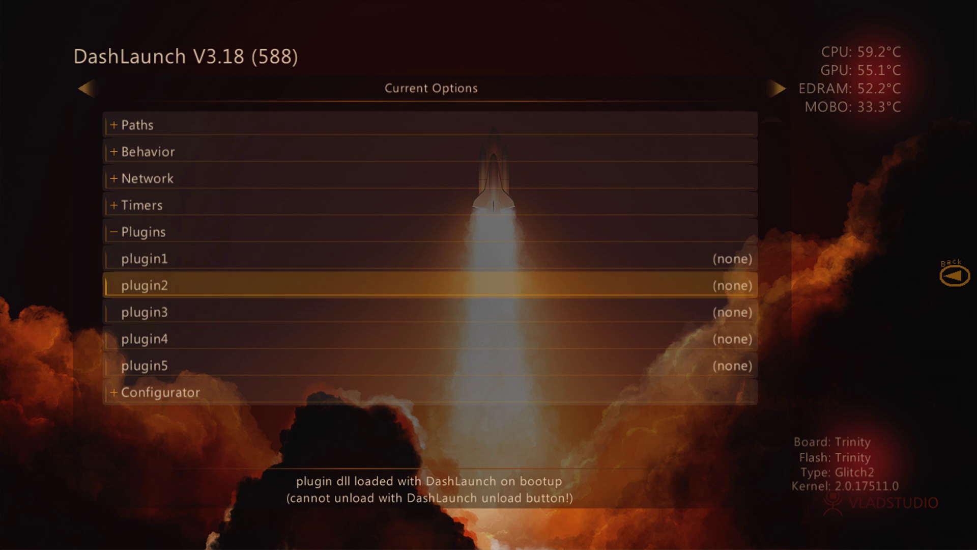
{"action": "key", "text": "Up"}
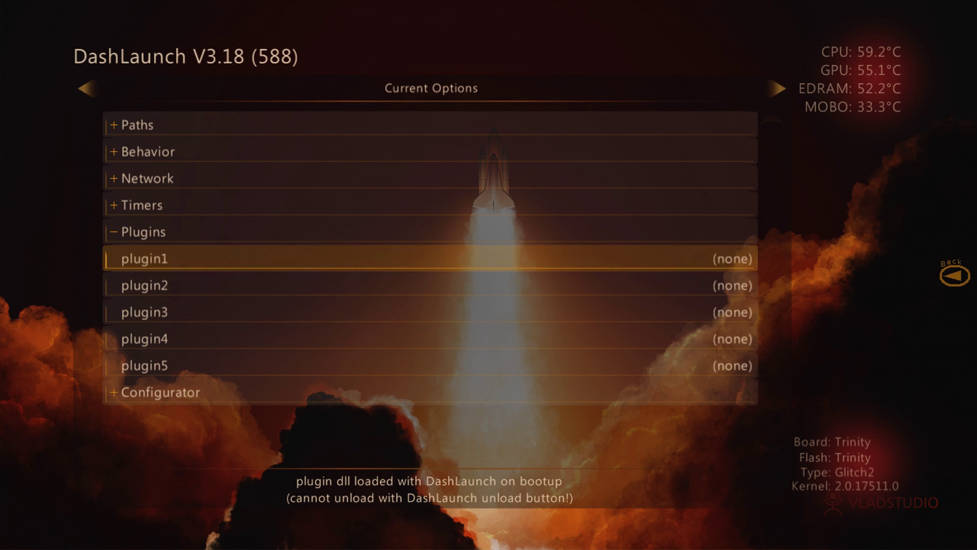
{"action": "key", "text": "Down"}
{"action": "key", "text": "Down"}
{"action": "key", "text": "Down"}
{"action": "key", "text": "Up"}
{"action": "key", "text": "Up"}
{"action": "key", "text": "Down"}
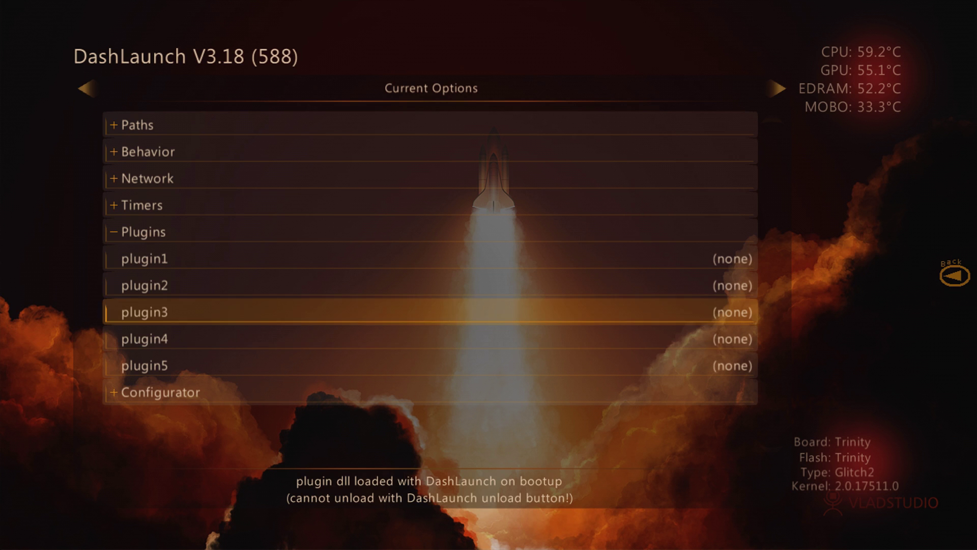
{"action": "key", "text": "Down"}
{"action": "key", "text": "Up"}
{"action": "key", "text": "Up"}
{"action": "key", "text": "Up"}
{"action": "key", "text": "Up"}
{"action": "key", "text": "Return"}
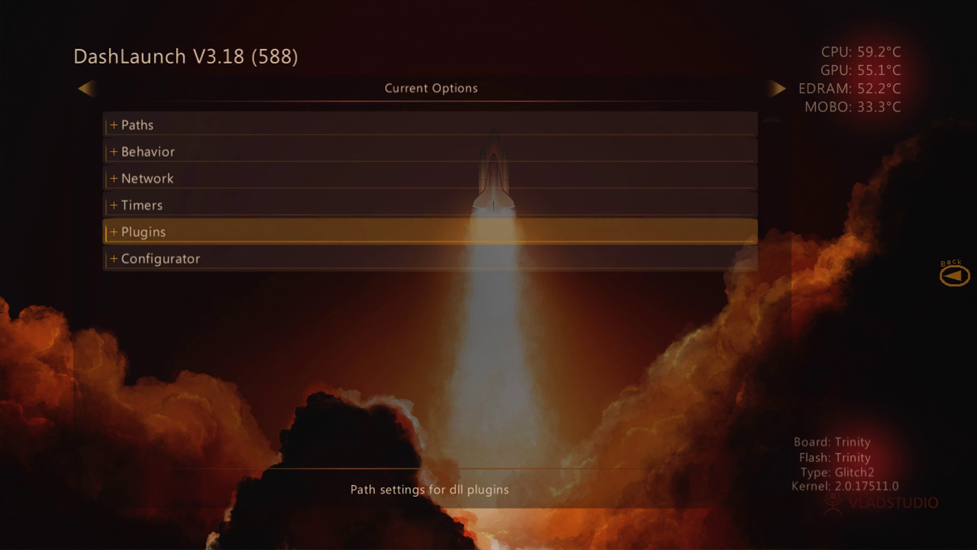
Expand Network to review pingpatch, liveblock and signnotice, then collapse it
{"action": "key", "text": "Up"}
{"action": "key", "text": "Up"}
{"action": "key", "text": "Down"}
{"action": "key", "text": "Up"}
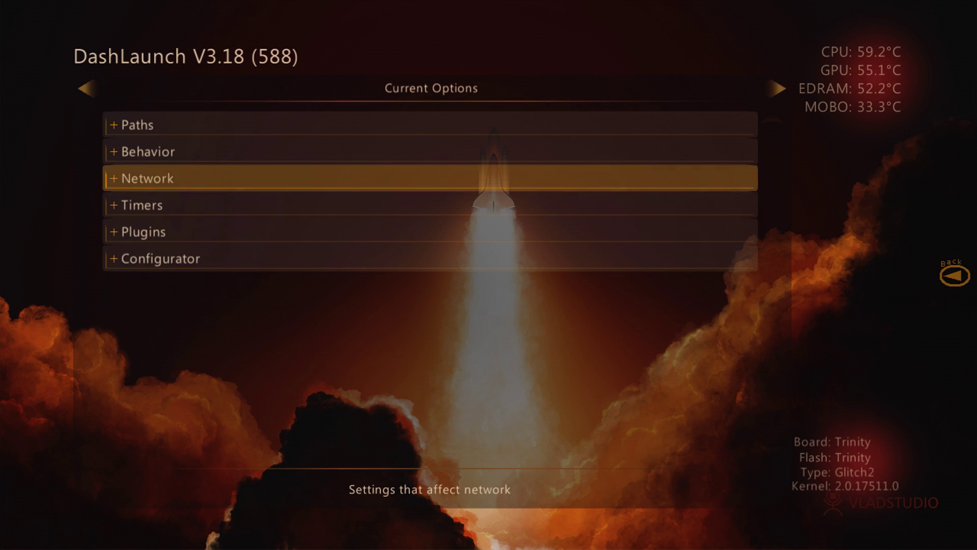
{"action": "key", "text": "Down"}
{"action": "key", "text": "Up"}
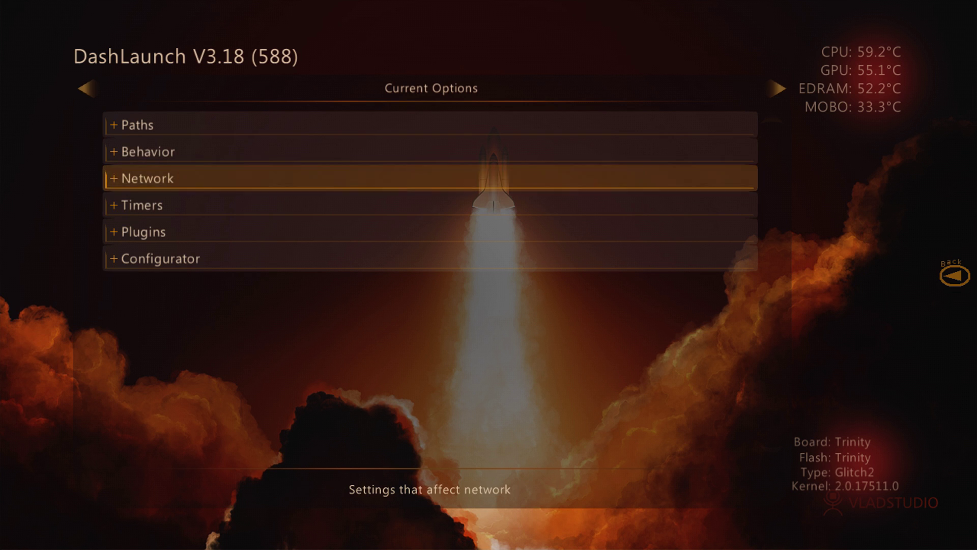
{"action": "key", "text": "Return"}
{"action": "key", "text": "Down"}
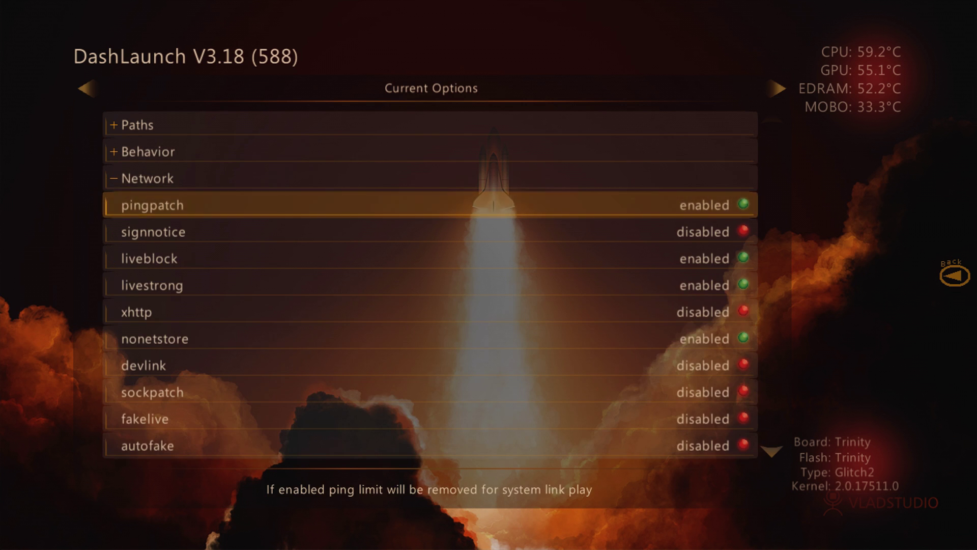
{"action": "key", "text": "Down"}
{"action": "key", "text": "Down"}
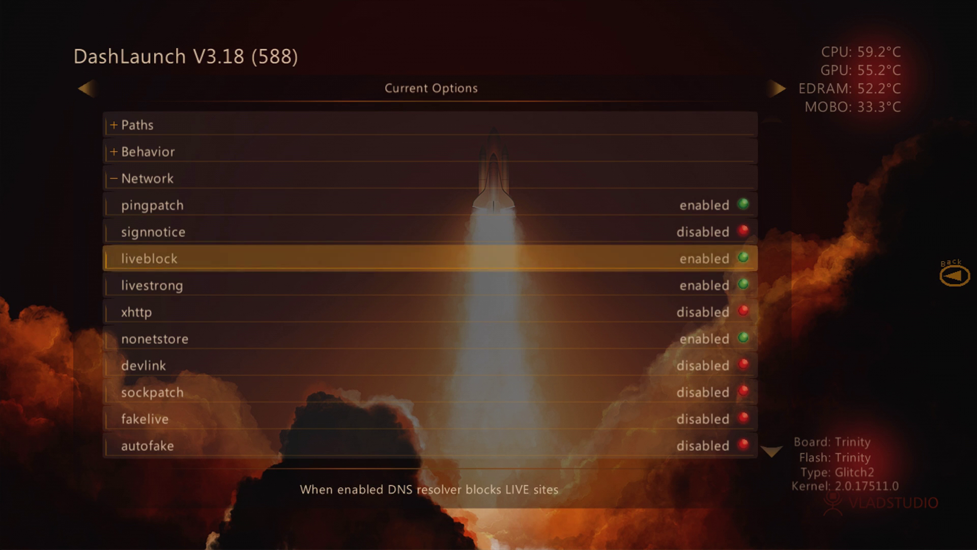
{"action": "key", "text": "Up"}
{"action": "key", "text": "Up"}
{"action": "key", "text": "Up"}
{"action": "key", "text": "Return"}
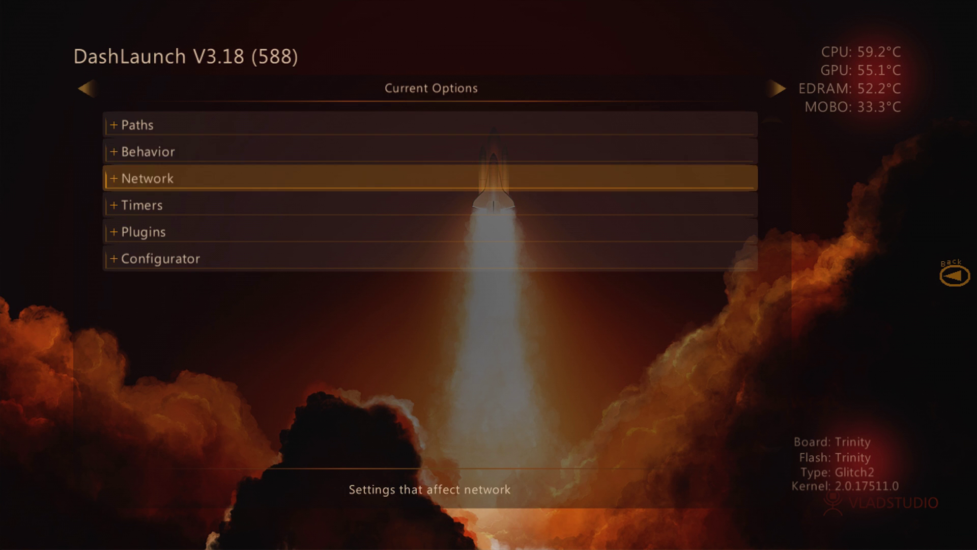
{"action": "key", "text": "Up"}
Expand and collapse Behavior, then review and collapse the Paths options
{"action": "key", "text": "Return"}
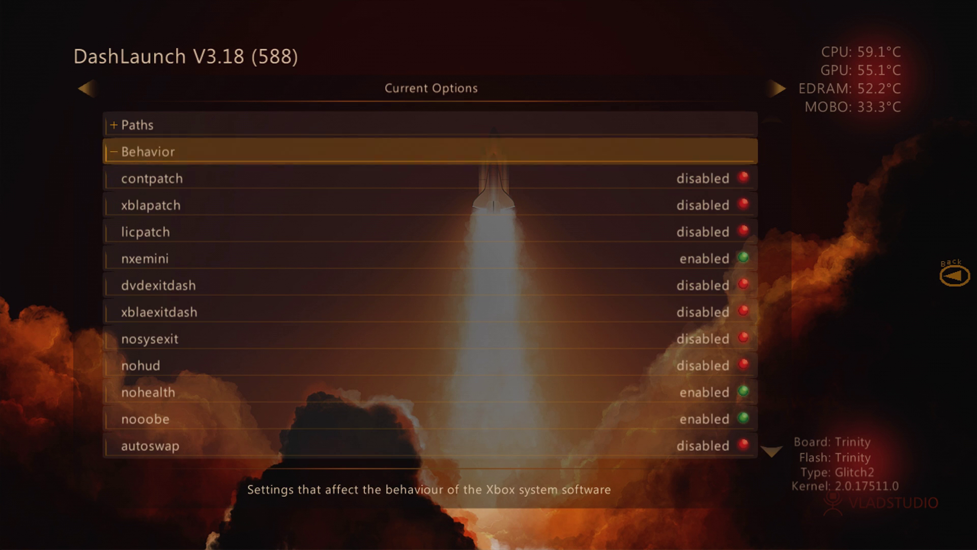
{"action": "key", "text": "Return"}
{"action": "key", "text": "Up"}
{"action": "key", "text": "Return"}
{"action": "key", "text": "Down"}
{"action": "key", "text": "Down"}
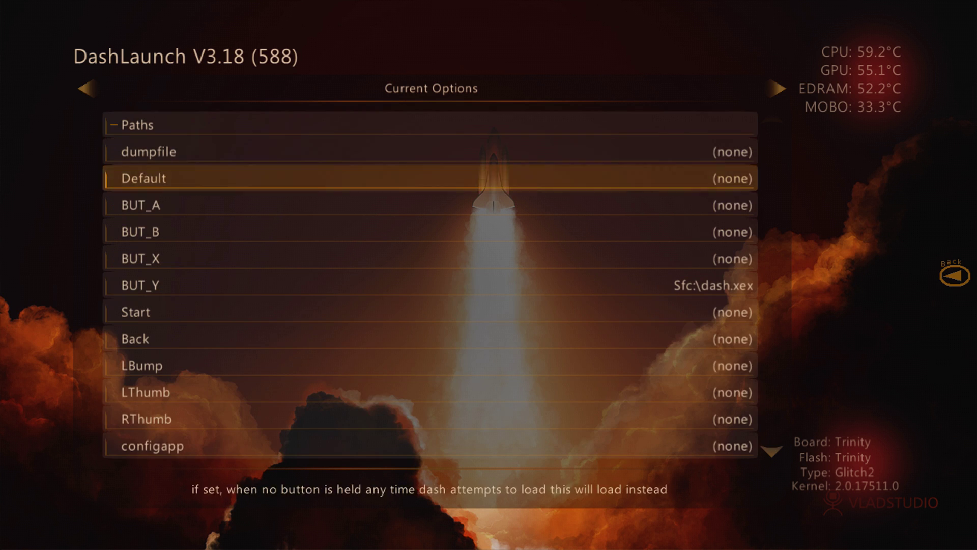
{"action": "key", "text": "Down"}
{"action": "key", "text": "Up"}
{"action": "key", "text": "Up"}
{"action": "key", "text": "Up"}
{"action": "key", "text": "Return"}
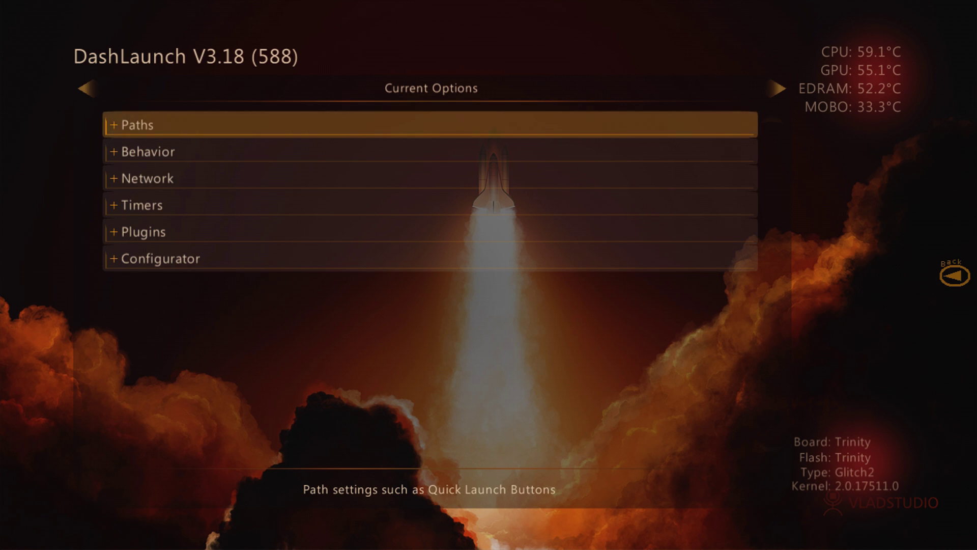
{"action": "key", "text": "Down"}
{"action": "key", "text": "Down"}
{"action": "key", "text": "Down"}
{"action": "key", "text": "Down"}
{"action": "key", "text": "Up"}
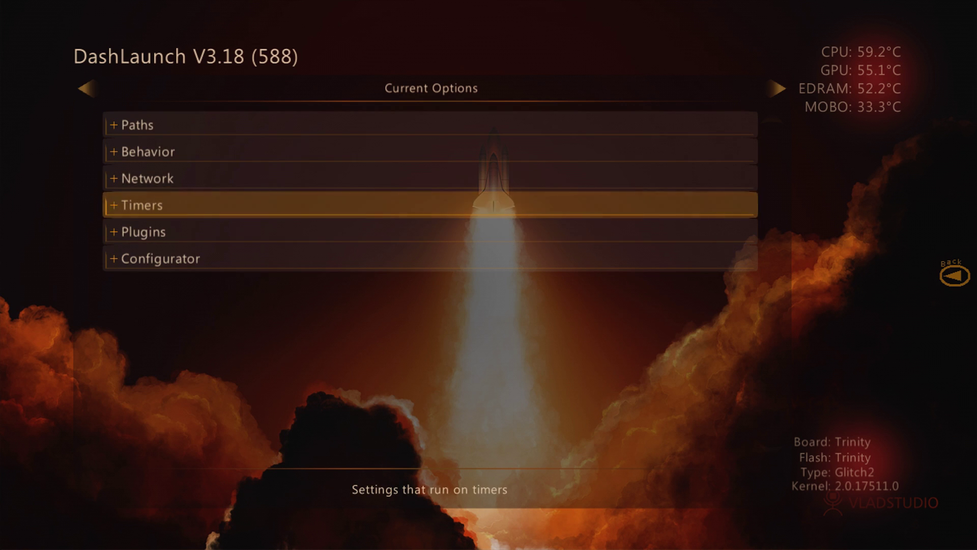
Save launch.ini to Hdd as \Device\Harddisk0\Partition1\launch.ini, reload it, and save again
{"action": "key", "text": "Right"}
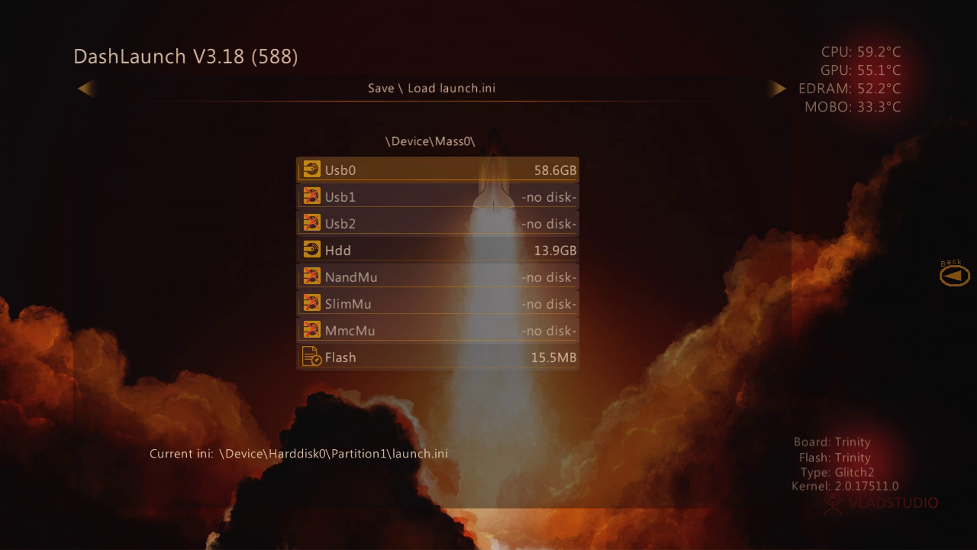
{"action": "key", "text": "Down"}
{"action": "key", "text": "Down"}
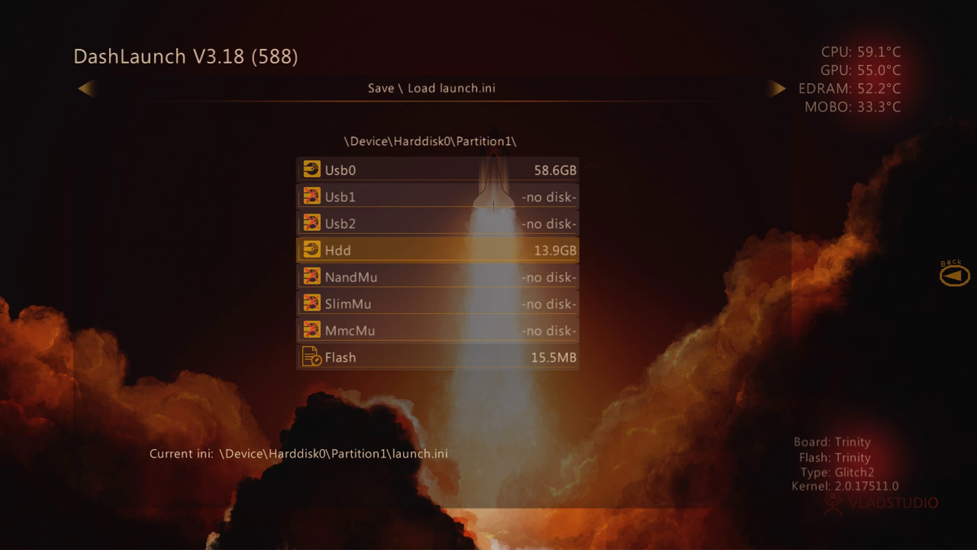
{"action": "key", "text": "Down"}
{"action": "key", "text": "Down"}
{"action": "key", "text": "Down"}
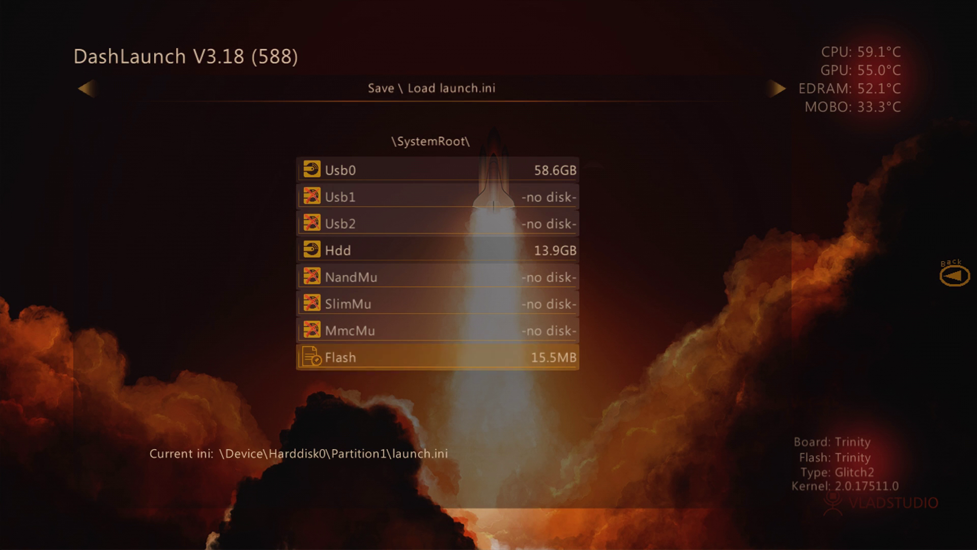
{"action": "key", "text": "Up"}
{"action": "key", "text": "Up"}
{"action": "key", "text": "Up"}
{"action": "key", "text": "Up"}
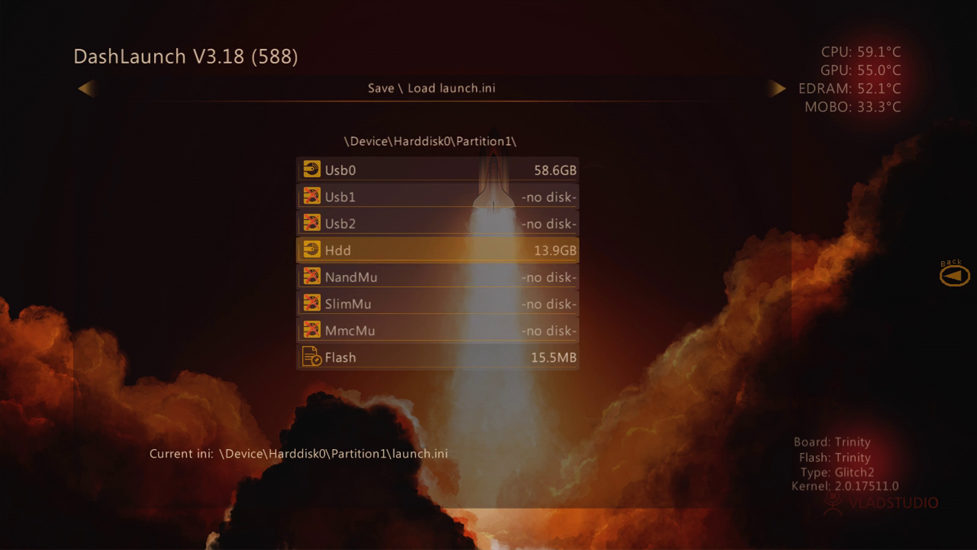
{"action": "key", "text": "Down"}
{"action": "key", "text": "Down"}
{"action": "key", "text": "Down"}
{"action": "key", "text": "Down"}
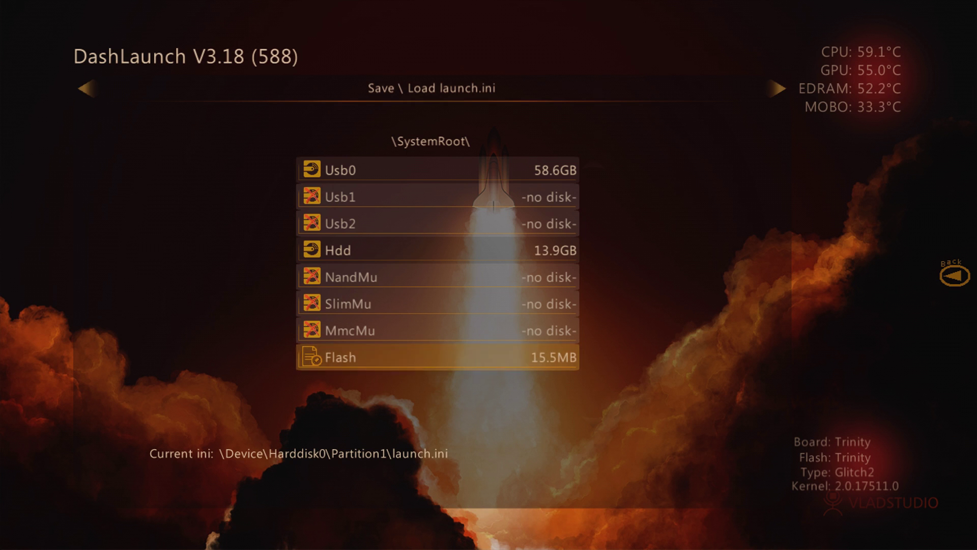
{"action": "key", "text": "Up"}
{"action": "key", "text": "Up"}
{"action": "key", "text": "Up"}
{"action": "key", "text": "Up"}
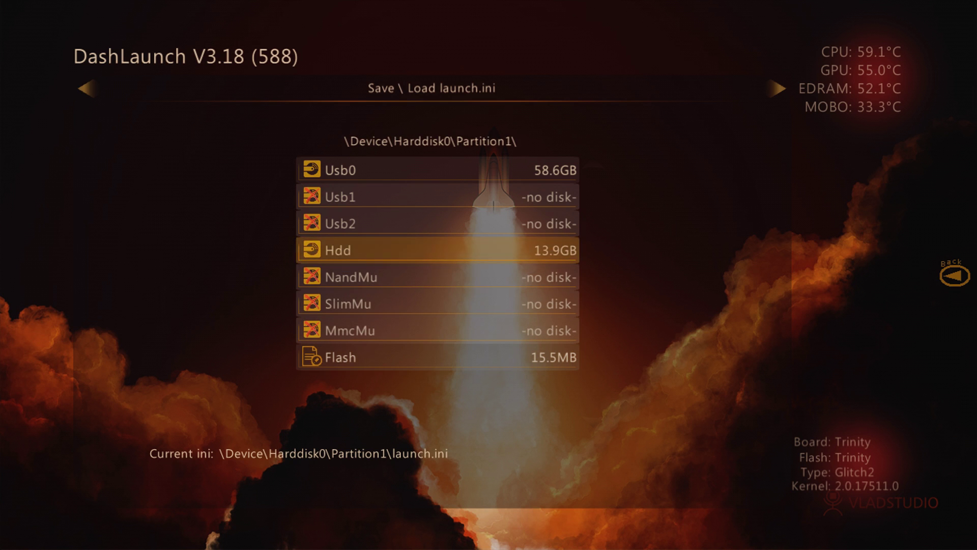
{"action": "key", "text": "Return"}
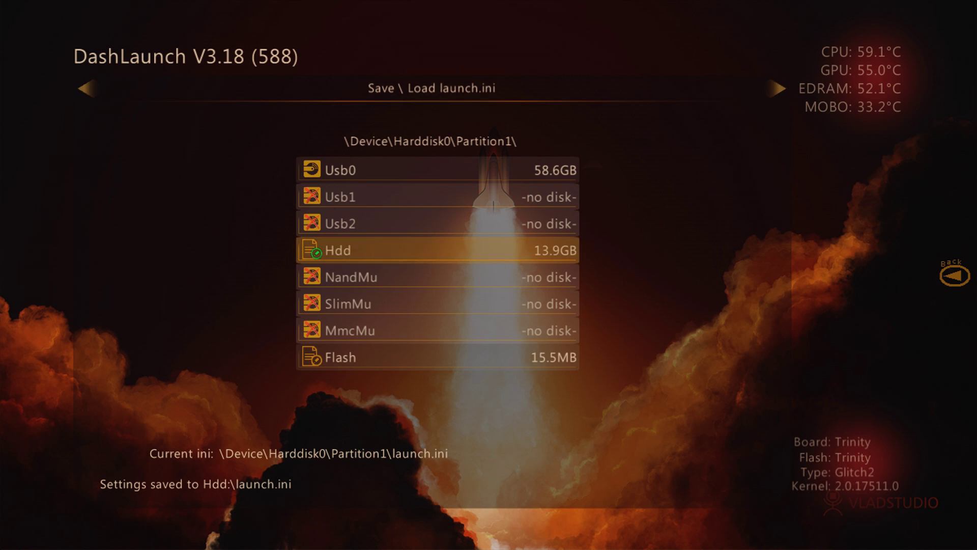
{"action": "key", "text": "x"}
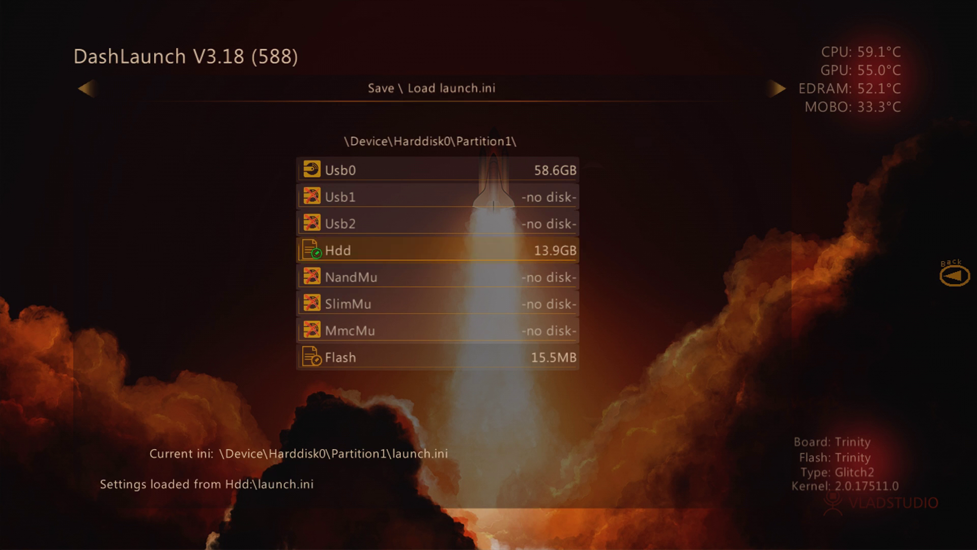
{"action": "key", "text": "x"}
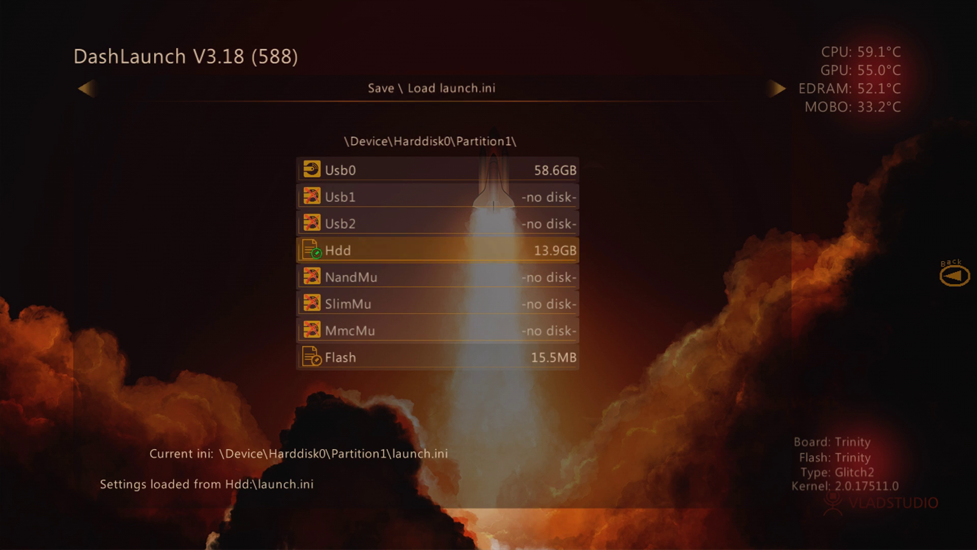
{"action": "key", "text": "a"}
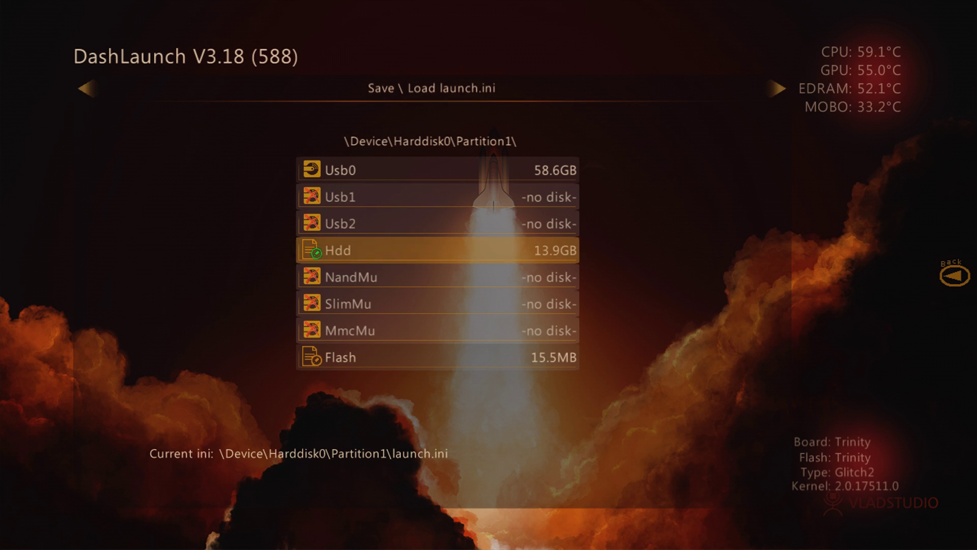
{"action": "key", "text": "BackSpace"}
{"action": "key", "text": "BackSpace"}
{"action": "key", "text": "BackSpace"}
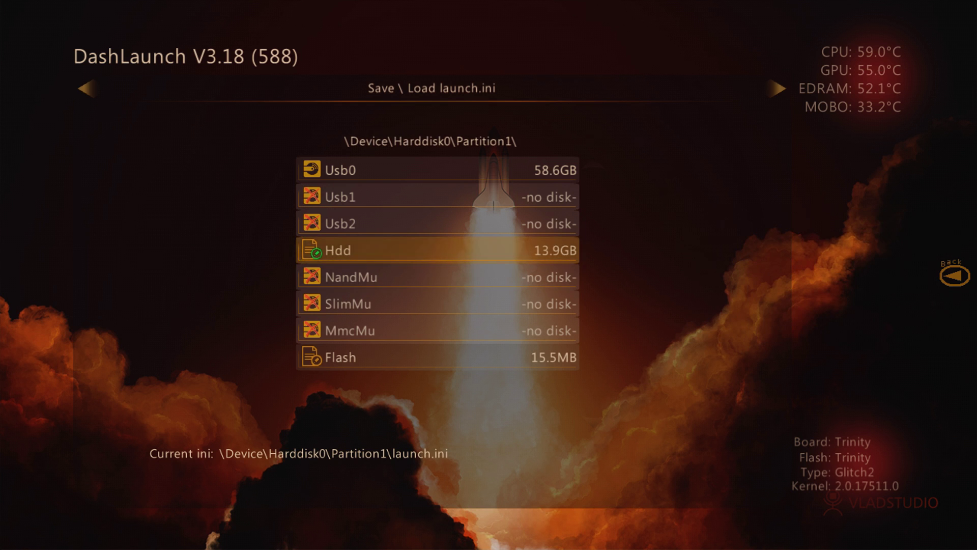
{"action": "key", "text": "Escape"}
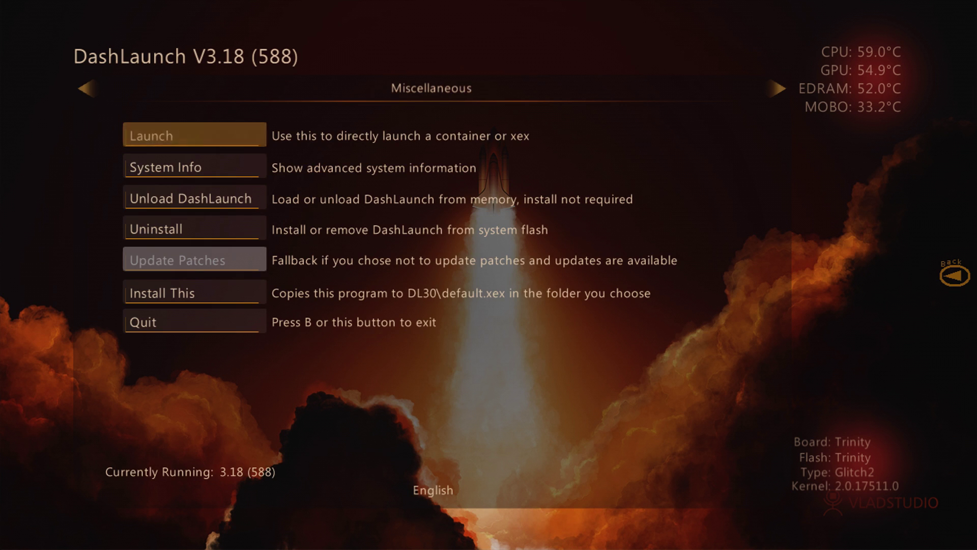
{"action": "key", "text": "Down"}
{"action": "key", "text": "Return"}
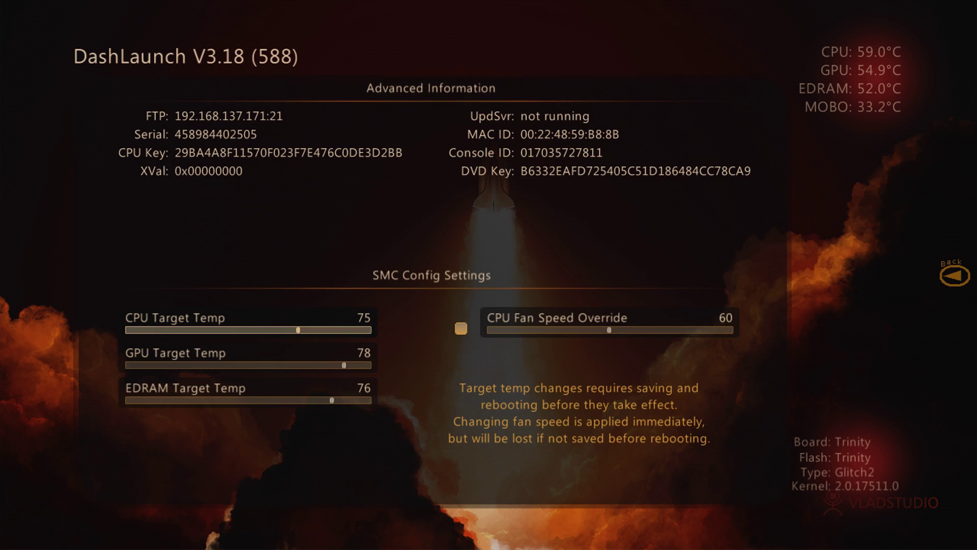
{"action": "key", "text": "Down"}
{"action": "key", "text": "Down"}
{"action": "key", "text": "Down"}
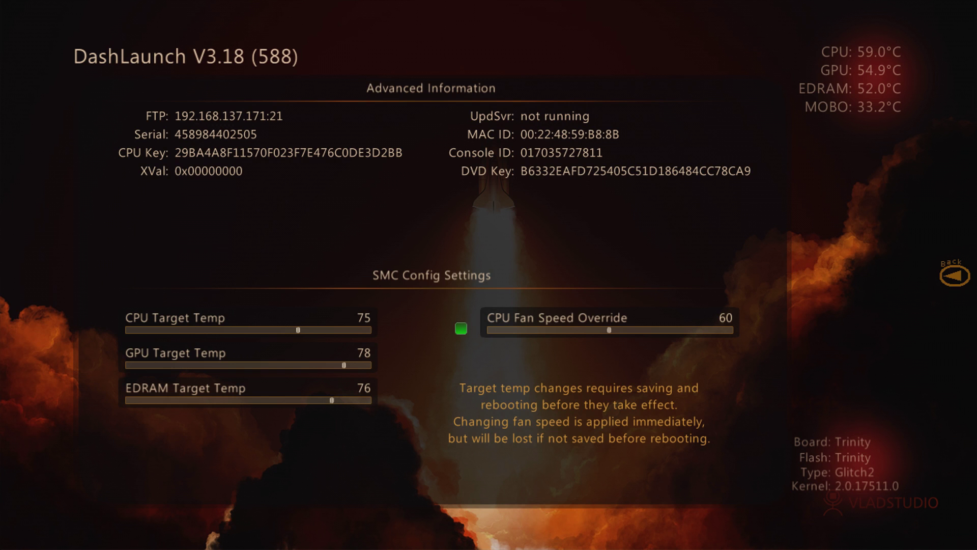
{"action": "key", "text": "Right"}
{"action": "key", "text": "Right"}
{"action": "key", "text": "Right"}
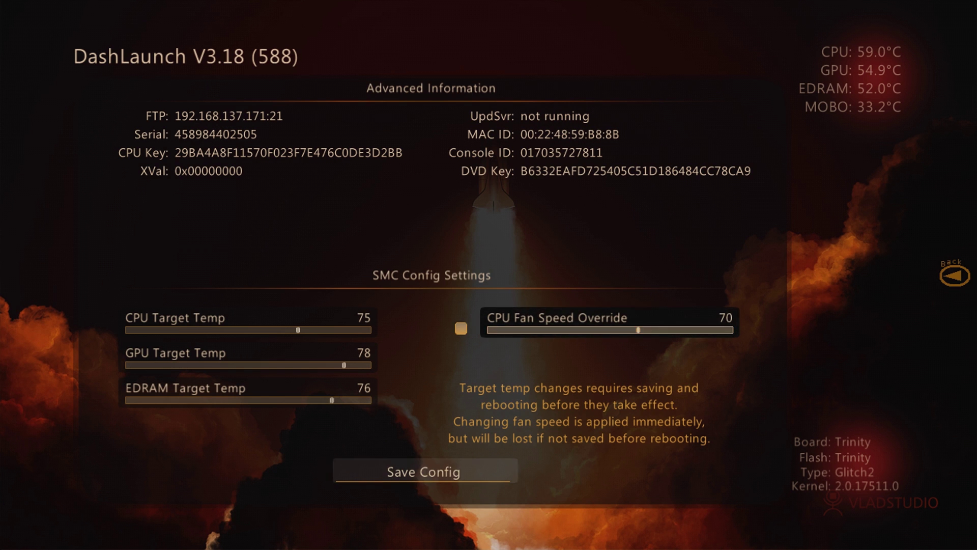
{"action": "key", "text": "Right"}
{"action": "key", "text": "Right"}
{"action": "key", "text": "Right"}
{"action": "key", "text": "Right"}
{"action": "key", "text": "Right"}
{"action": "key", "text": "Right"}
{"action": "key", "text": "Left"}
{"action": "key", "text": "Left"}
{"action": "key", "text": "Left"}
{"action": "key", "text": "Left"}
{"action": "key", "text": "Left"}
{"action": "key", "text": "Left"}
{"action": "key", "text": "Left"}
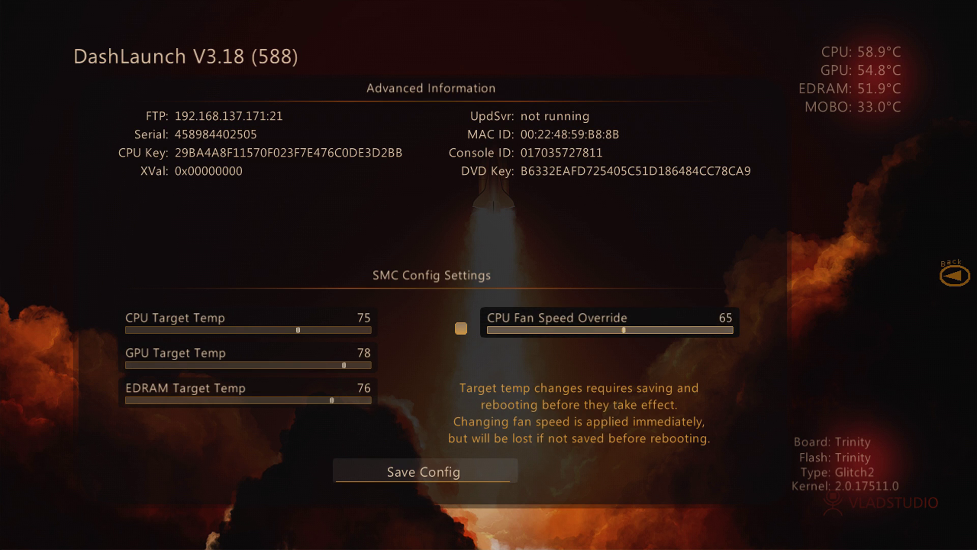
{"action": "key", "text": "Left"}
{"action": "key", "text": "Left"}
{"action": "key", "text": "Left"}
{"action": "key", "text": "Left"}
{"action": "key", "text": "Left"}
{"action": "key", "text": "Left"}
{"action": "key", "text": "Right"}
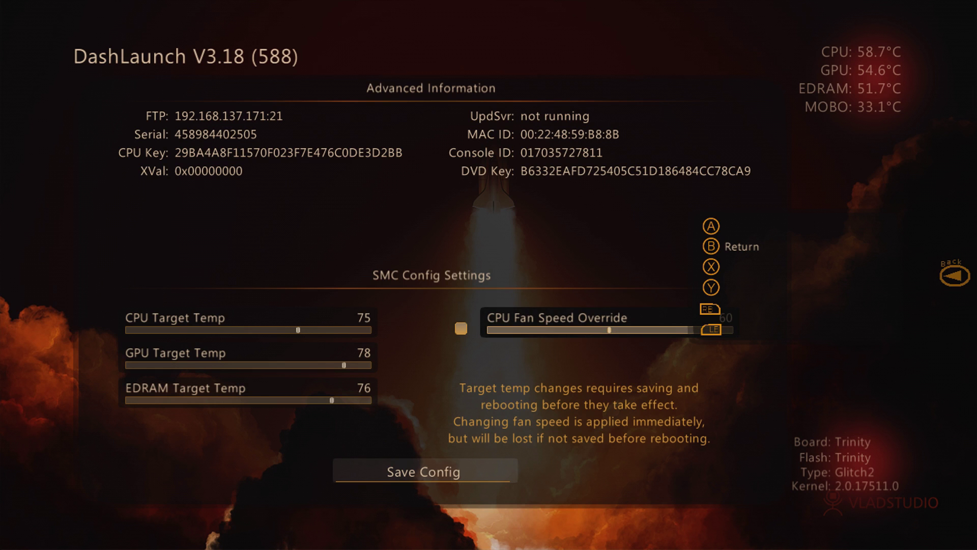
{"action": "key", "text": "Down"}
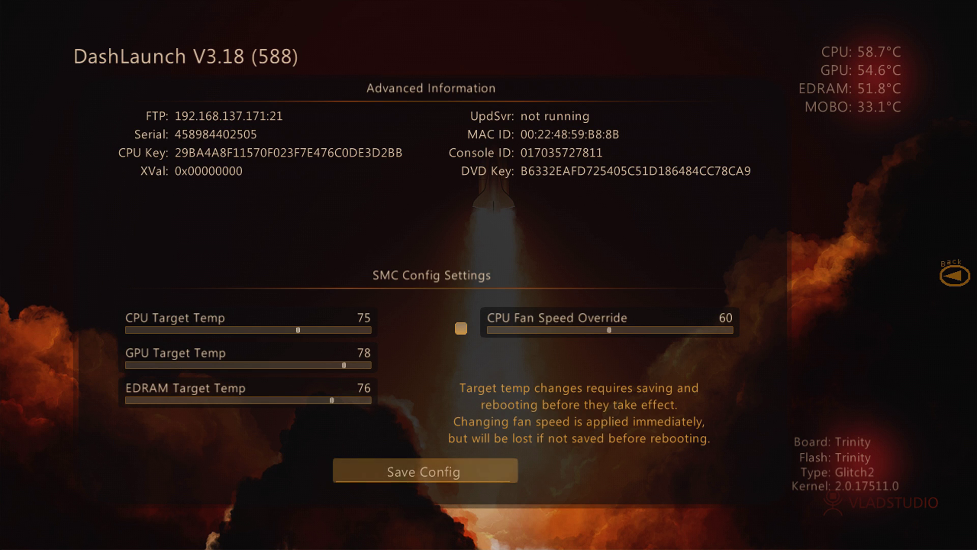
{"action": "key", "text": "Down"}
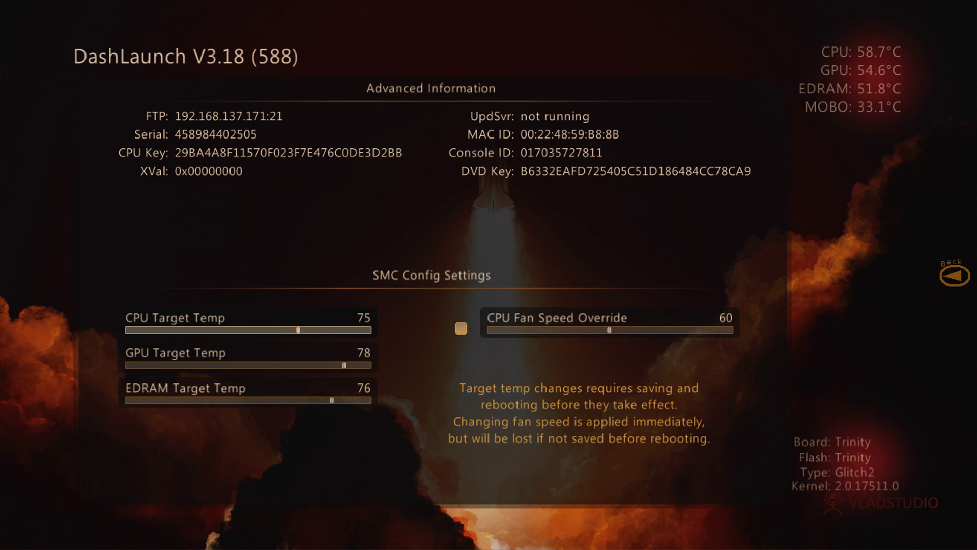
{"action": "key", "text": "Escape"}
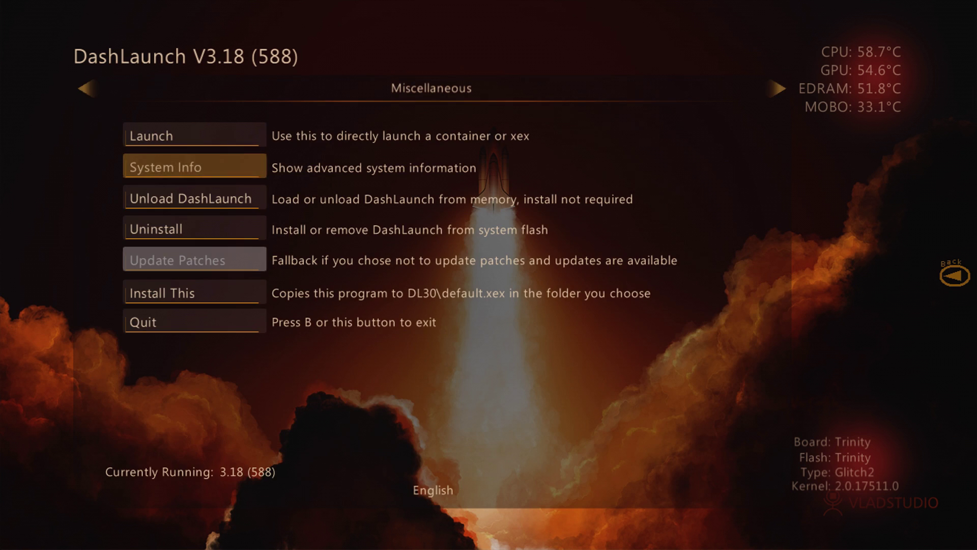